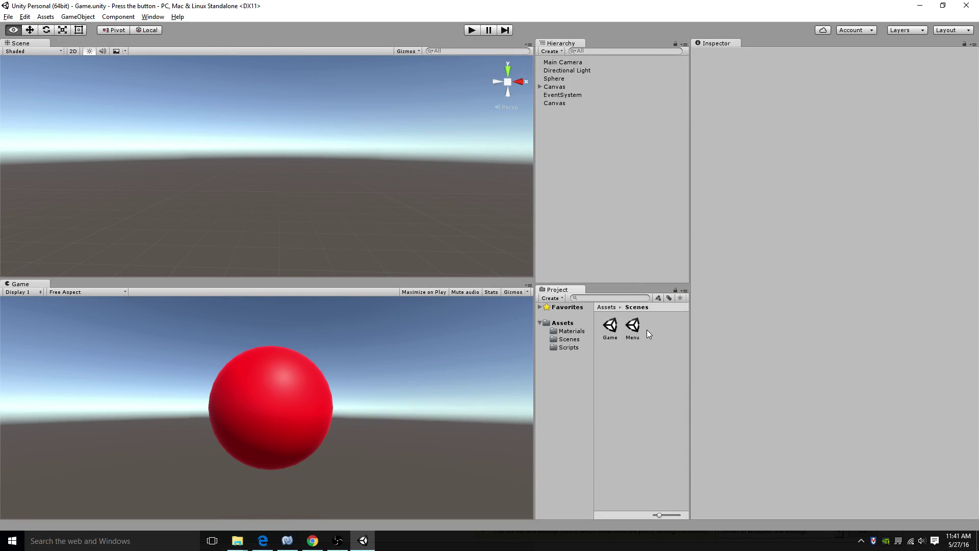
- Open the Menu scene, run it, and press its in-game Play button to load the sphere scene
click(636, 326)
double_click(635, 327)
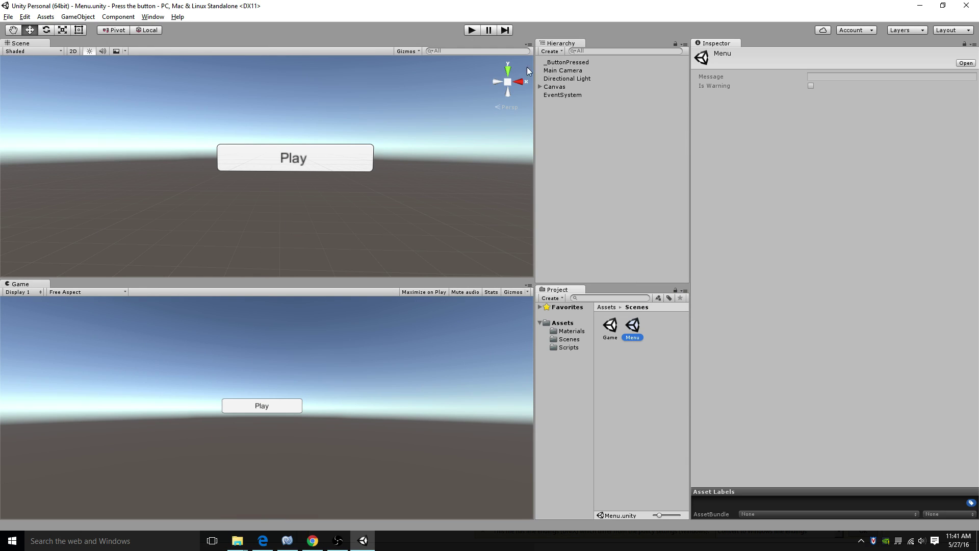
click(471, 30)
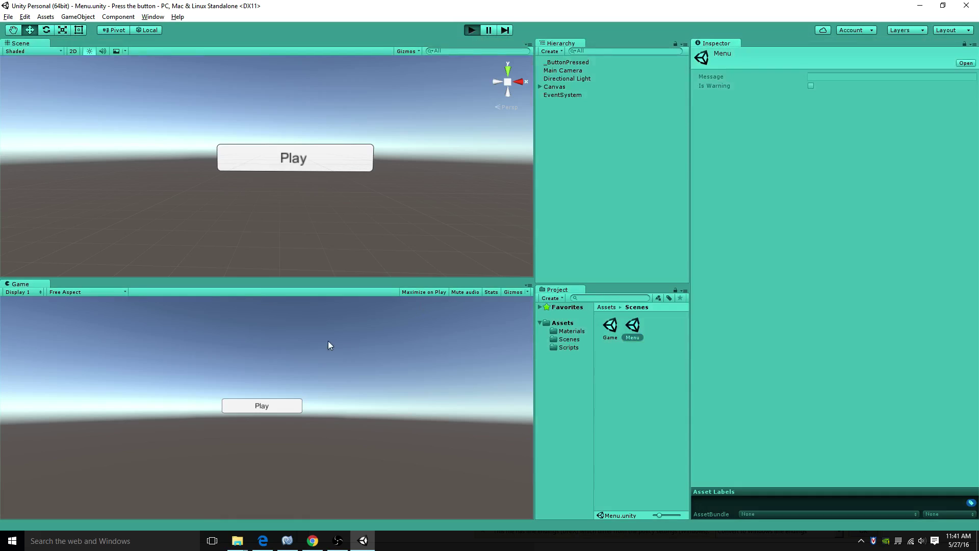
click(278, 406)
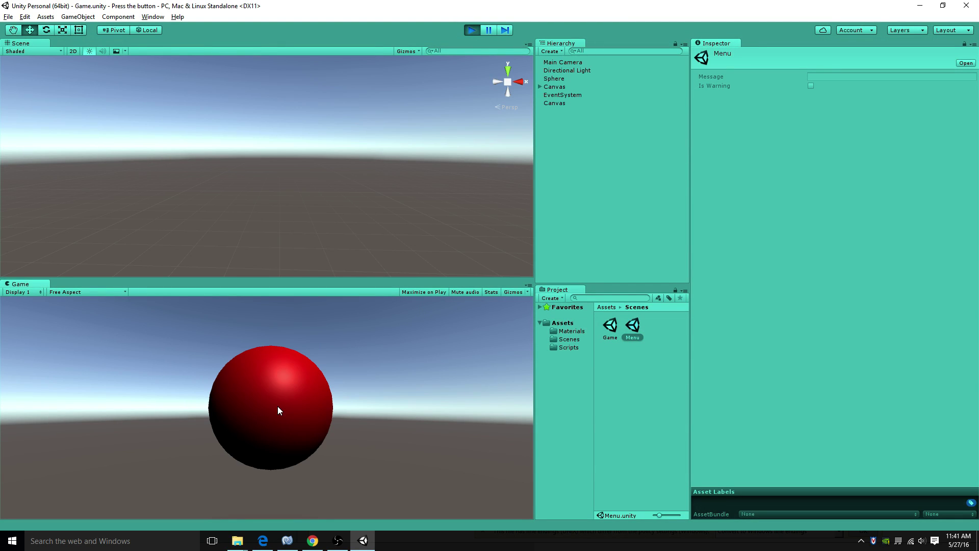
click(611, 333)
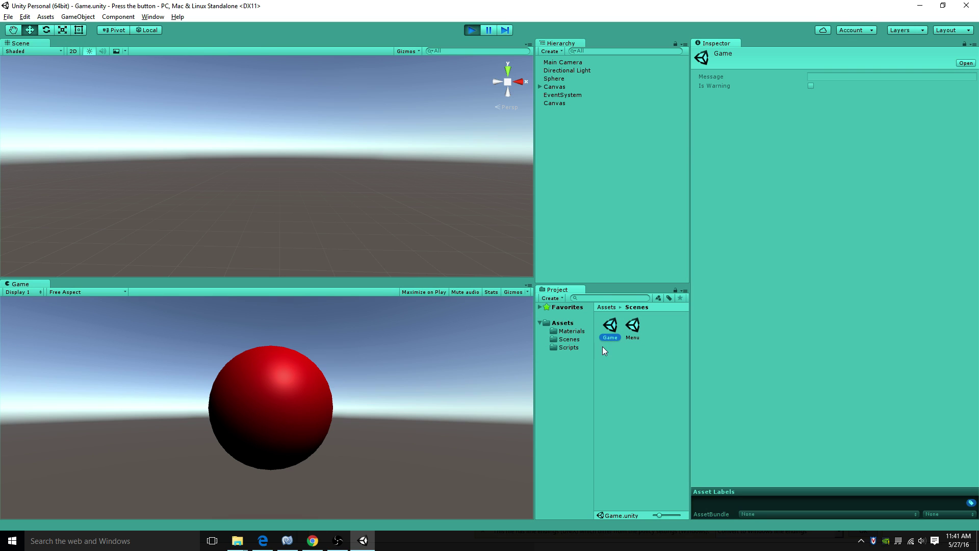
- Switch Unity to the ChangeSceneTutorial project through File > Open Project
click(7, 17)
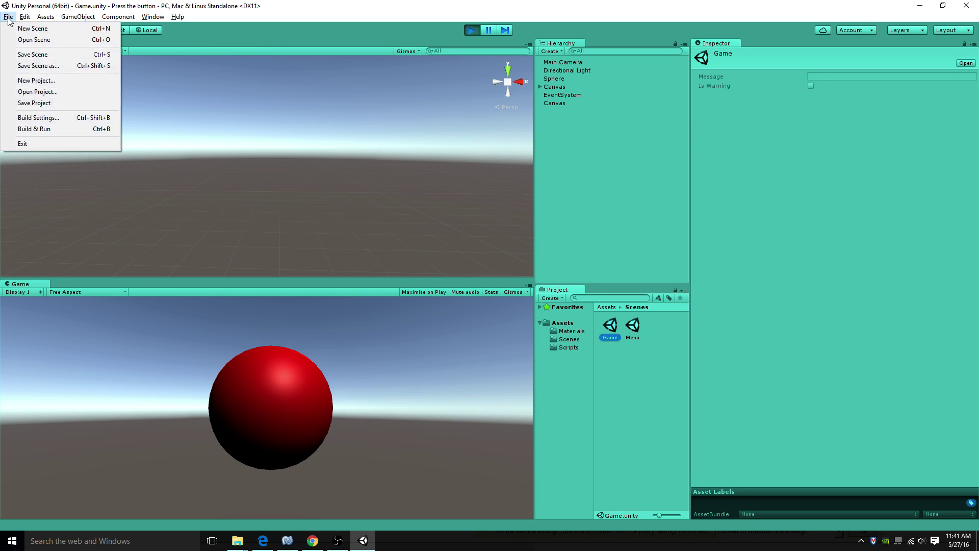
click(37, 118)
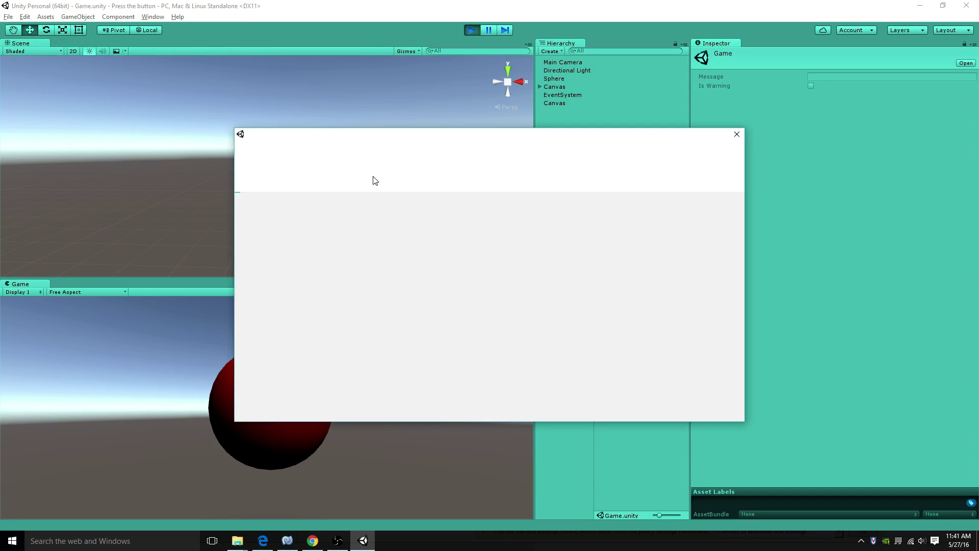
click(309, 247)
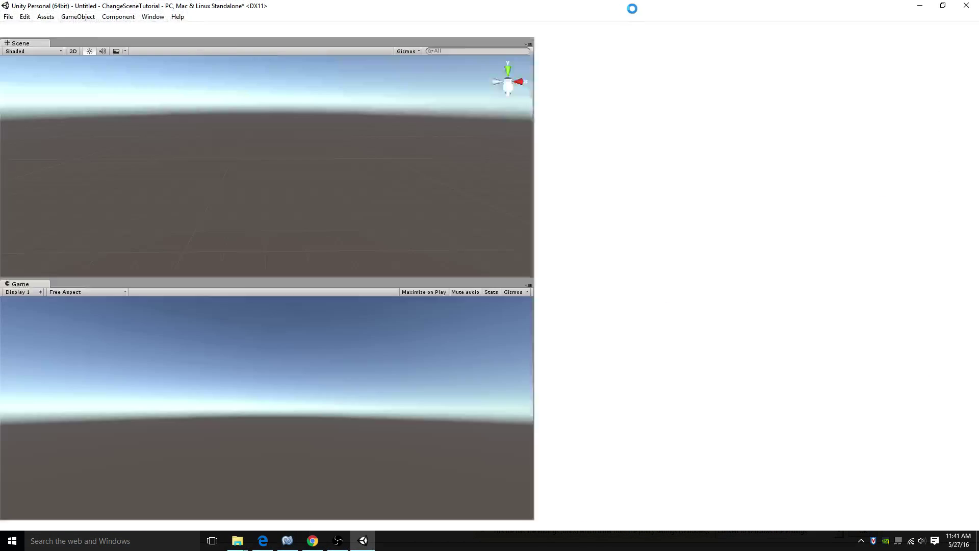
key(alt+Tab)
key(Tab)
key(Tab)
key(alt+Tab)
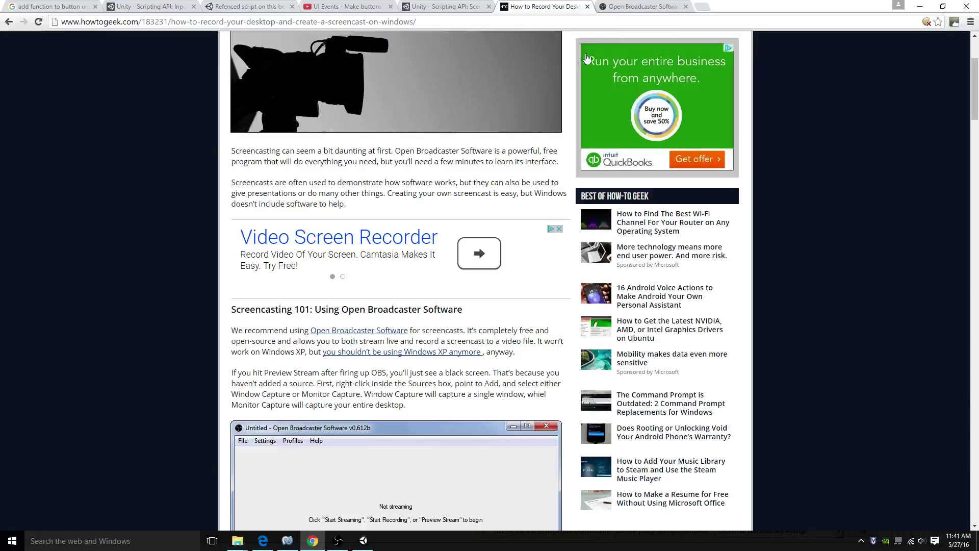
click(635, 7)
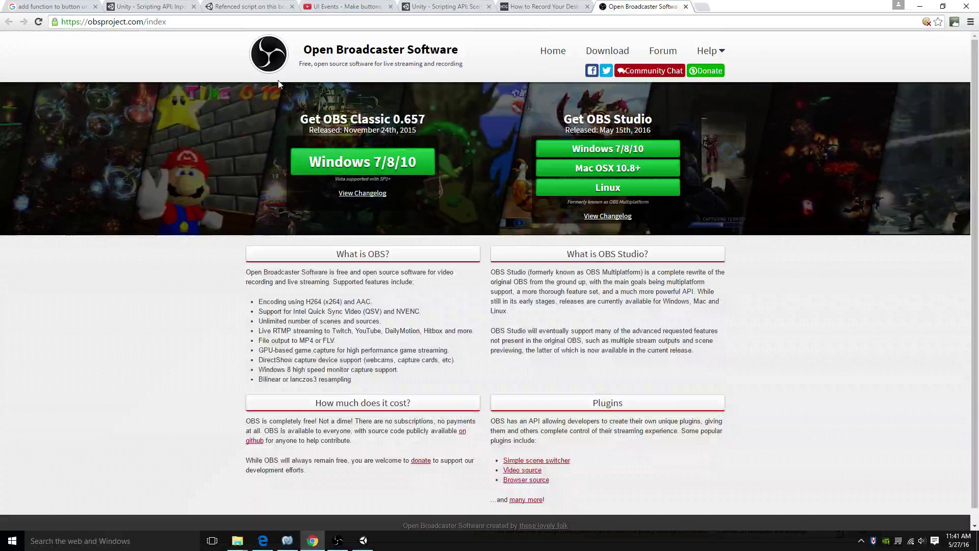
click(114, 22)
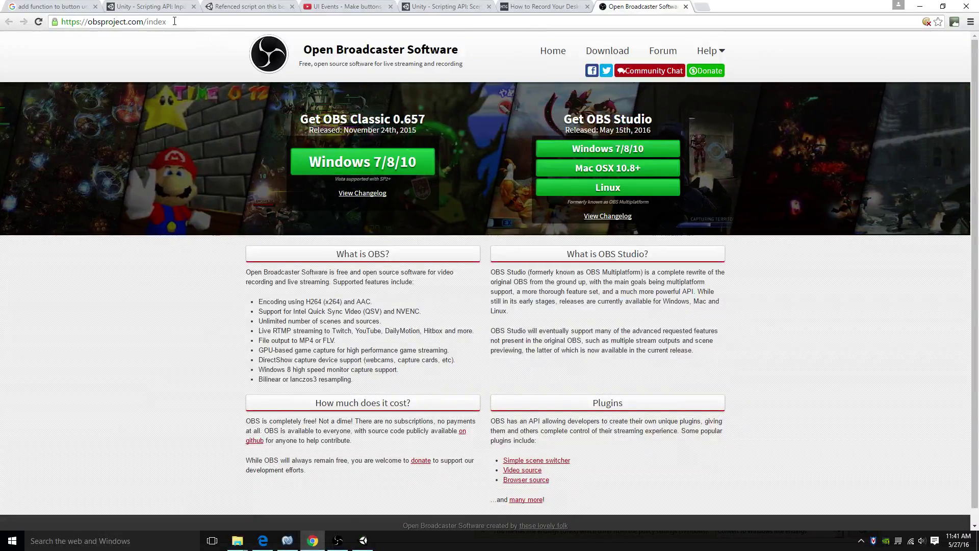
click(545, 6)
click(442, 6)
click(576, 7)
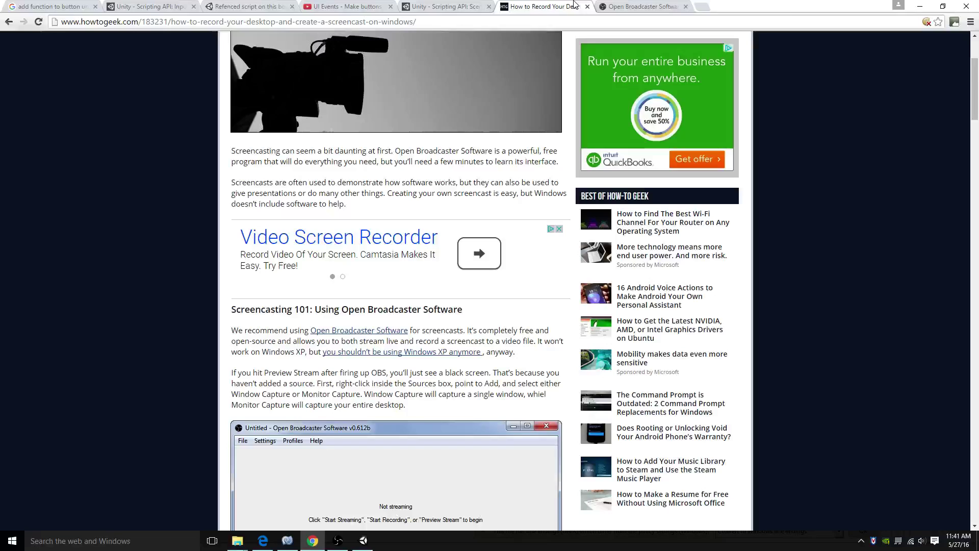
scroll(439, 216, up, 3)
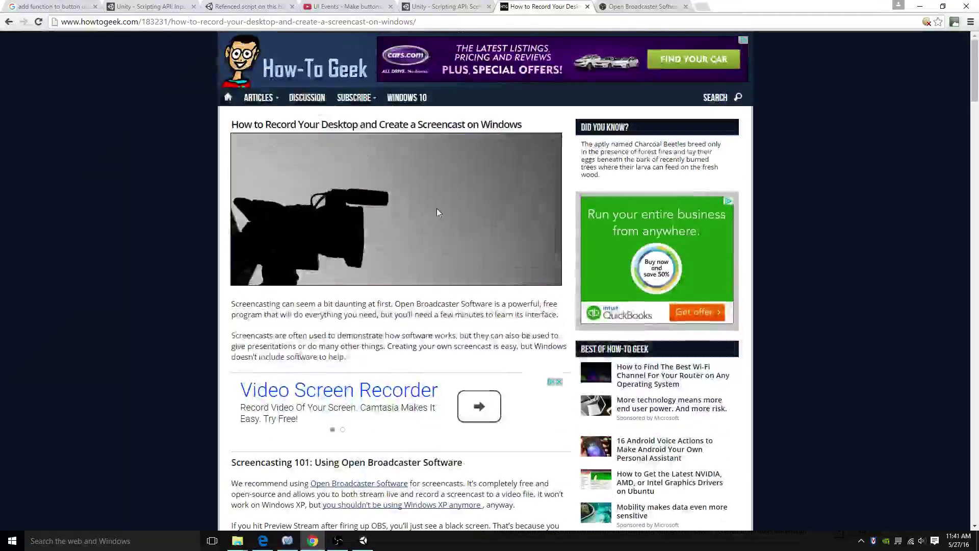
scroll(439, 217, down, 8)
scroll(338, 281, down, 5)
scroll(338, 282, down, 4)
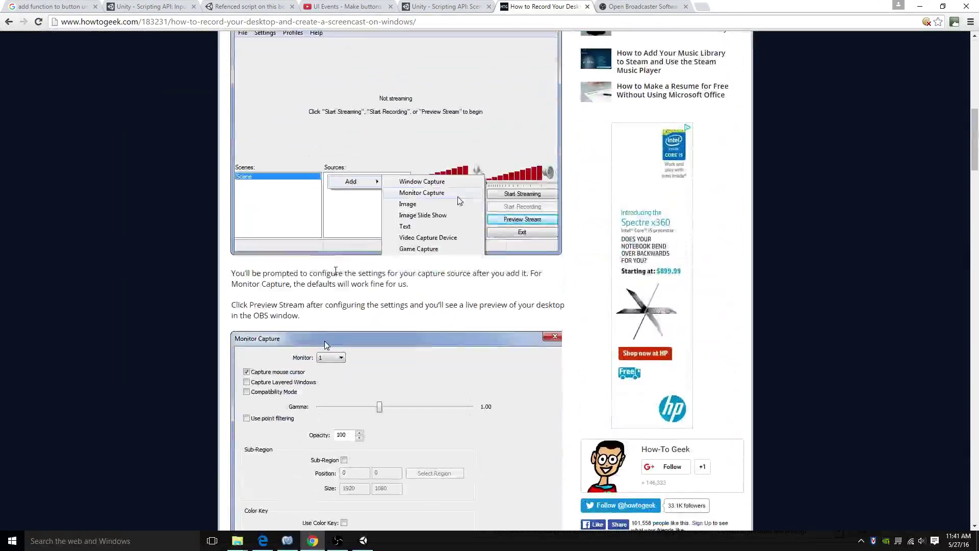
scroll(337, 282, down, 3)
scroll(337, 282, down, 5)
scroll(414, 269, down, 4)
scroll(398, 307, down, 3)
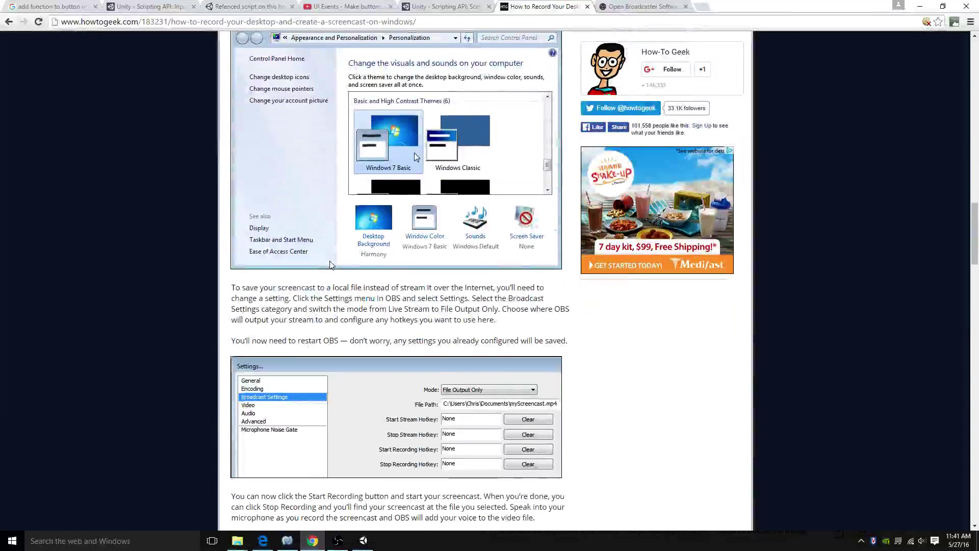
scroll(398, 306, down, 3)
click(362, 541)
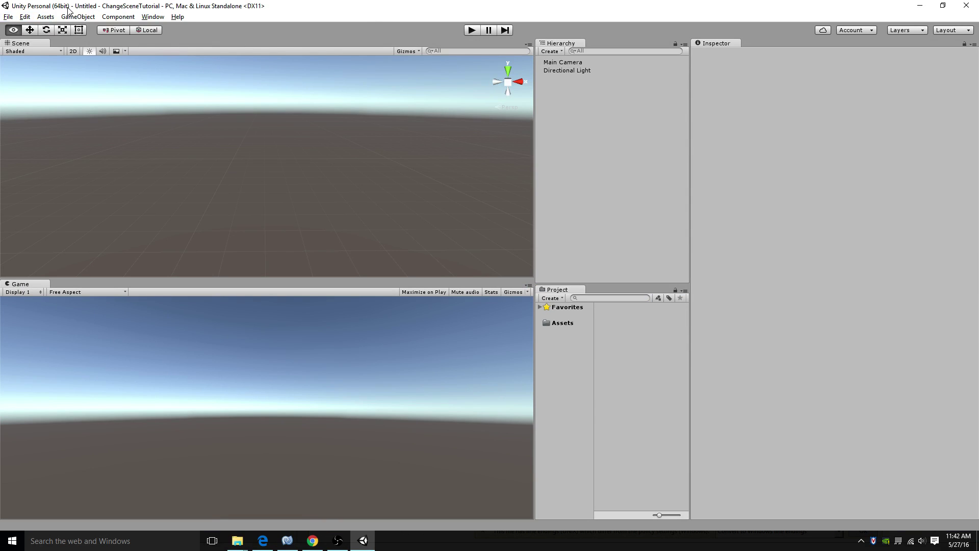
- Save the empty scene as HowToChangeSceneTutorial.unity in Assets with Ctrl+S
click(8, 17)
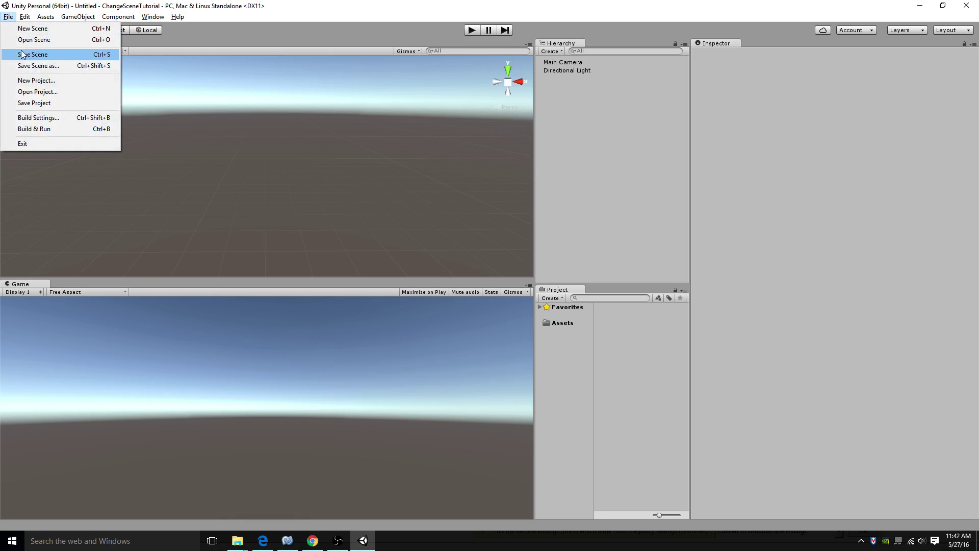
click(132, 109)
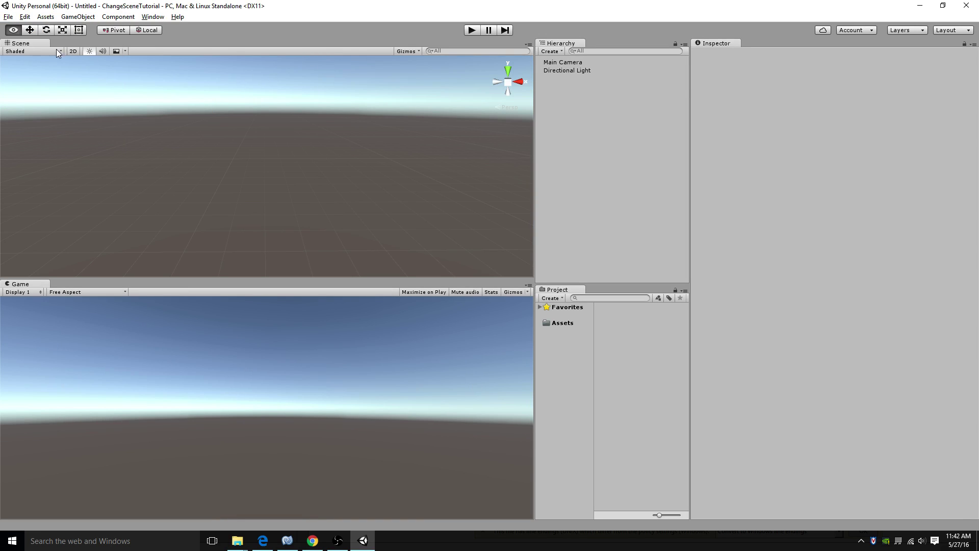
key(ctrl+s)
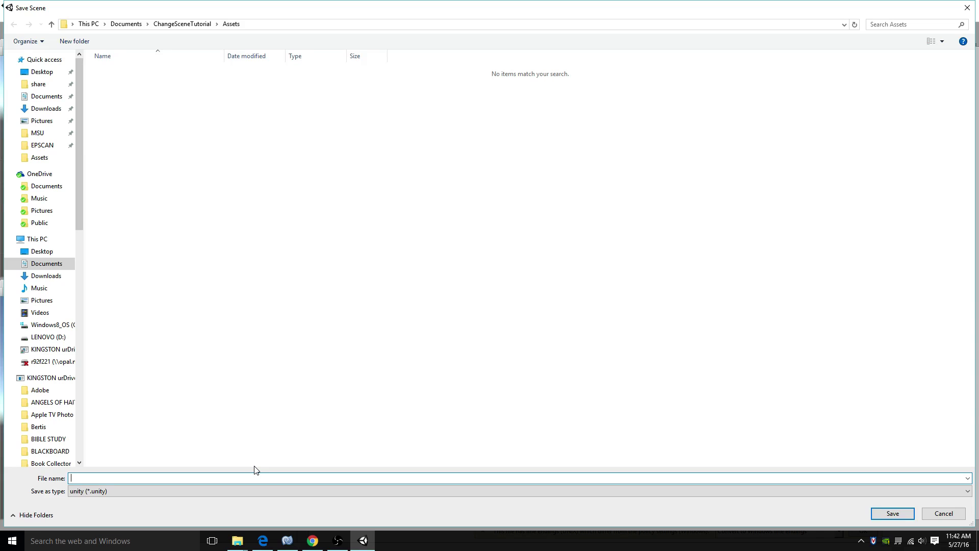
text(HowTo)
text(ChangeSceneTutorial)
key(Return)
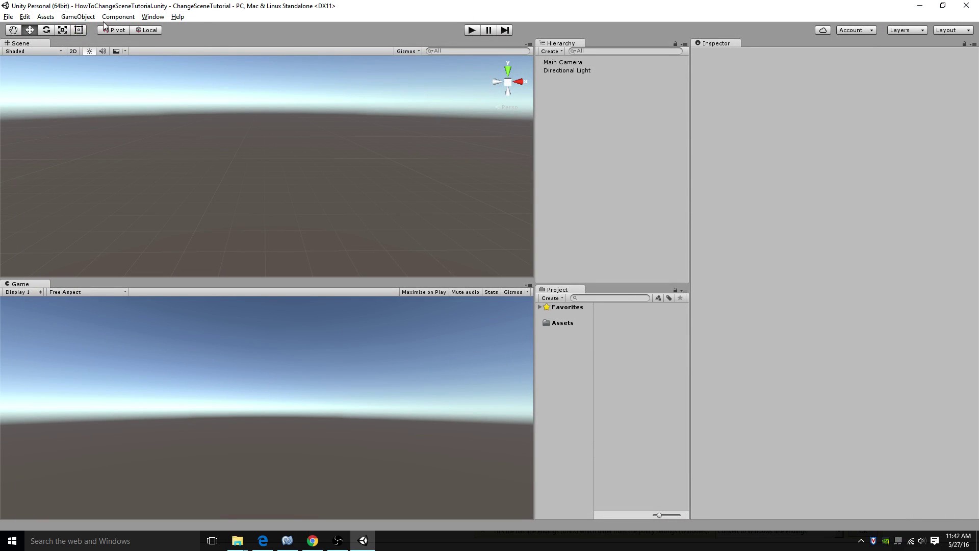
- Add a UI Canvas to the scene and a UI Button under it
click(78, 17)
mouse_move(79, 96)
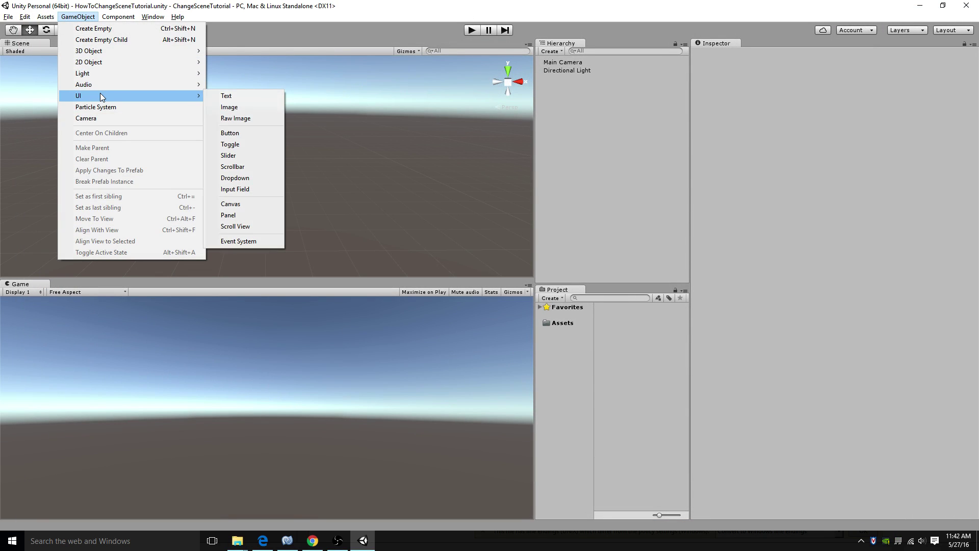
click(239, 206)
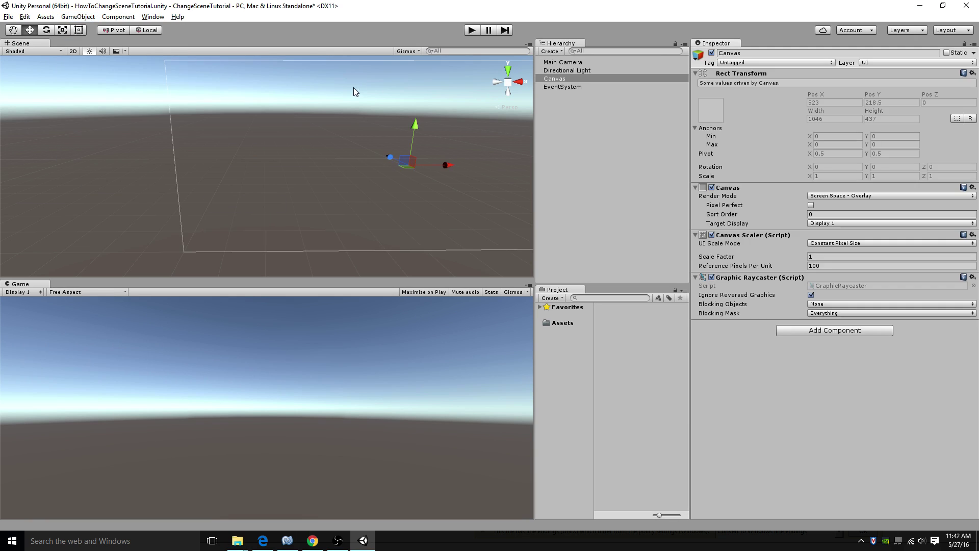
click(78, 17)
mouse_move(130, 96)
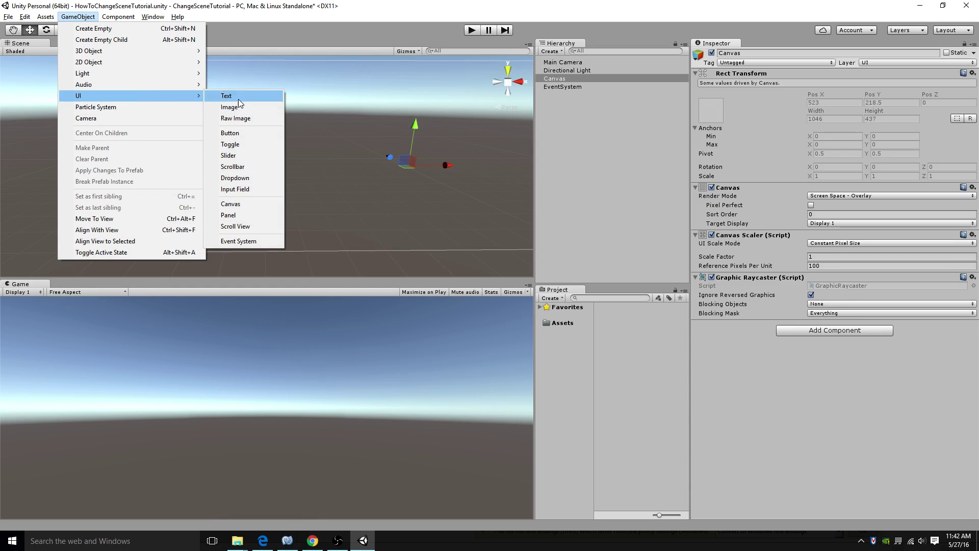
click(243, 134)
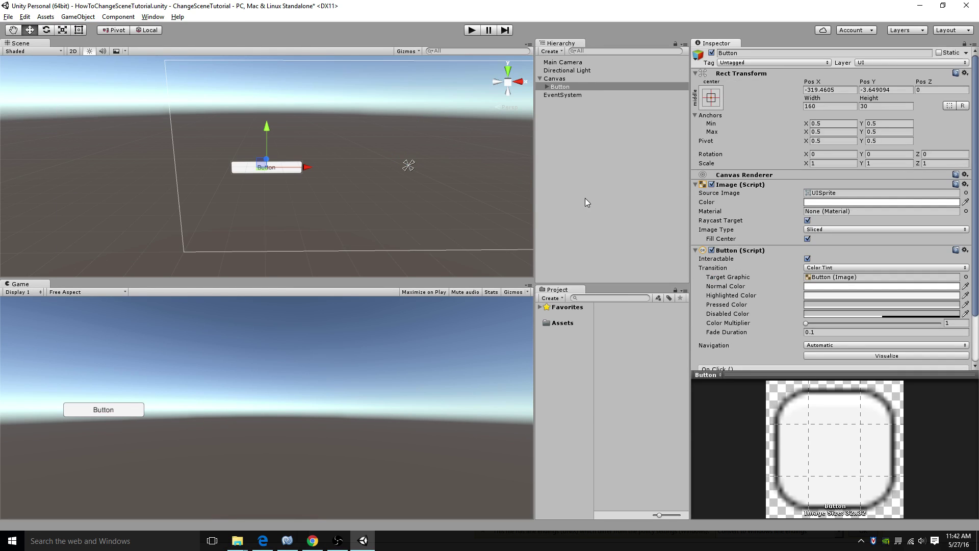
- Change the button's Text child label from 'Button' to 'Play'
click(547, 87)
click(565, 94)
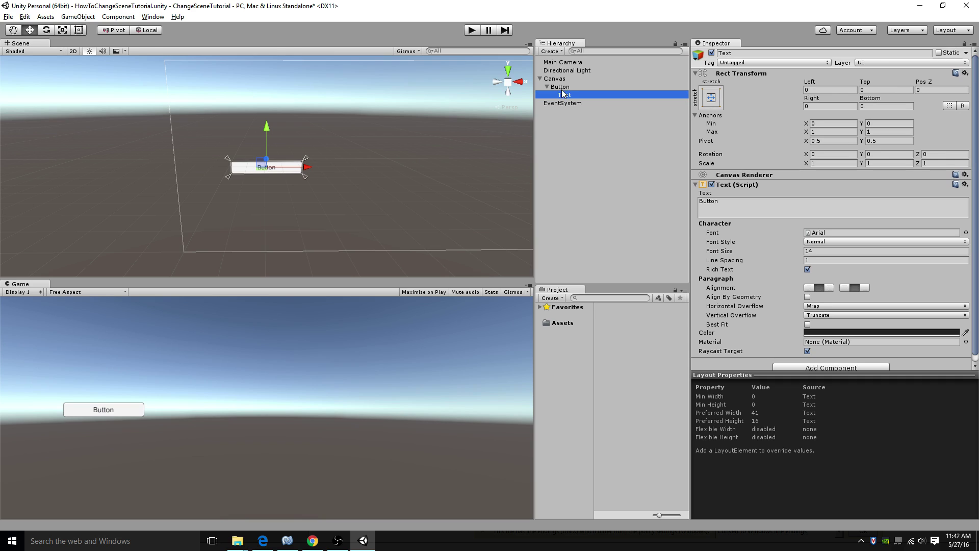
click(792, 207)
double_click(708, 201)
text(Play)
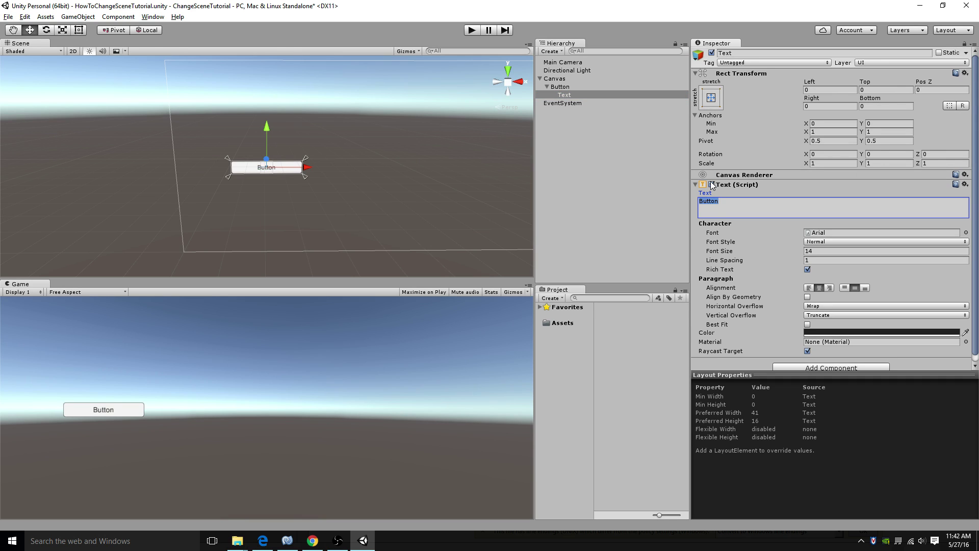
- Move the Play button right toward the centre of the game view
click(560, 86)
drag(311, 167, 457, 161)
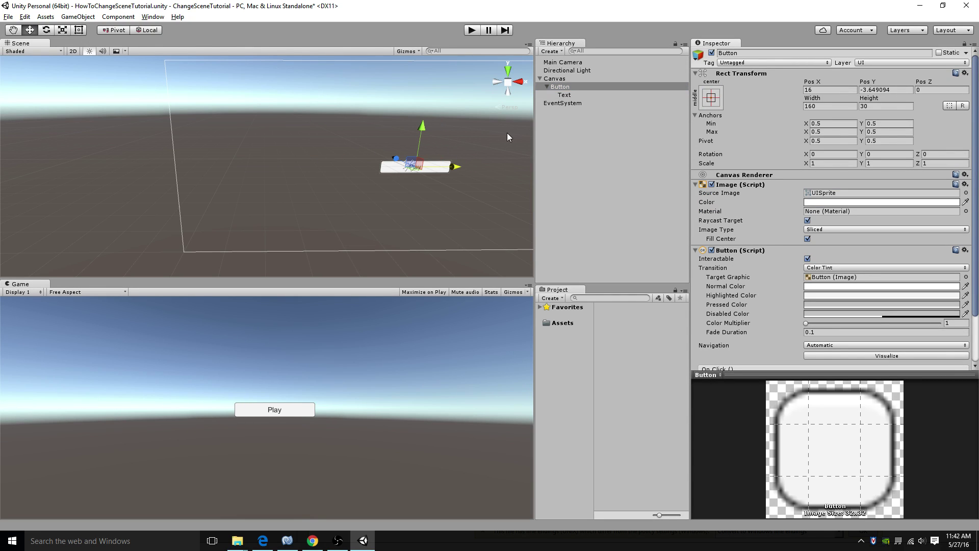
click(577, 221)
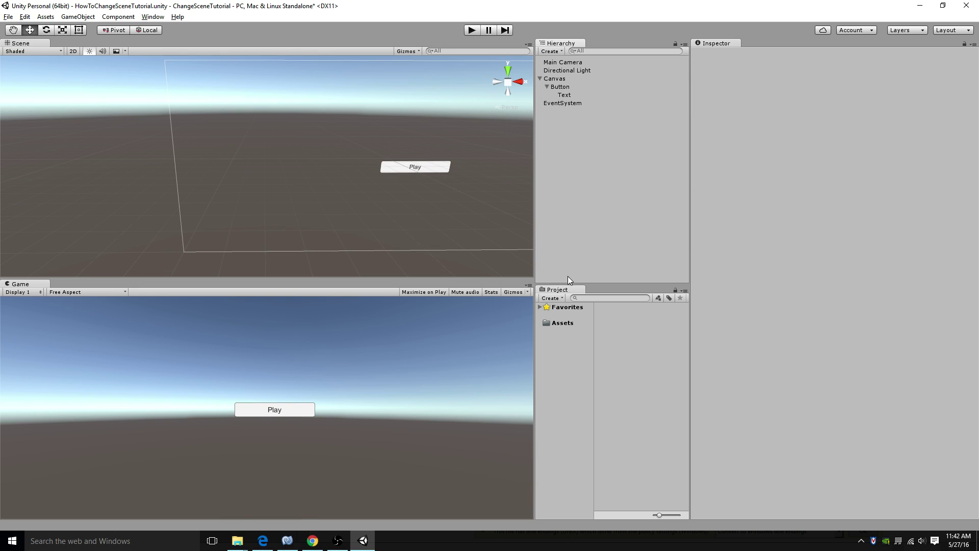
- Create a C# script in Assets named ChangeScene
click(550, 298)
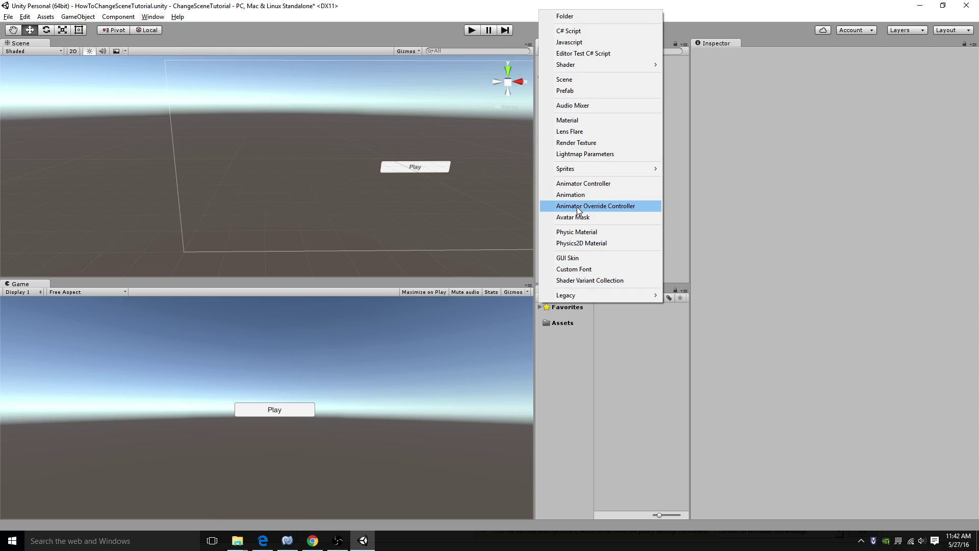
click(592, 31)
text(Scene)
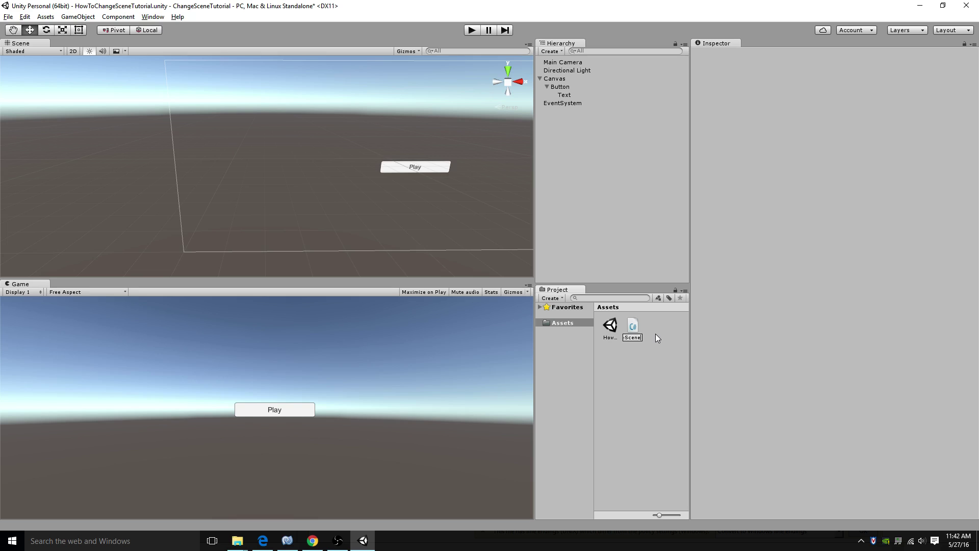
key(Return)
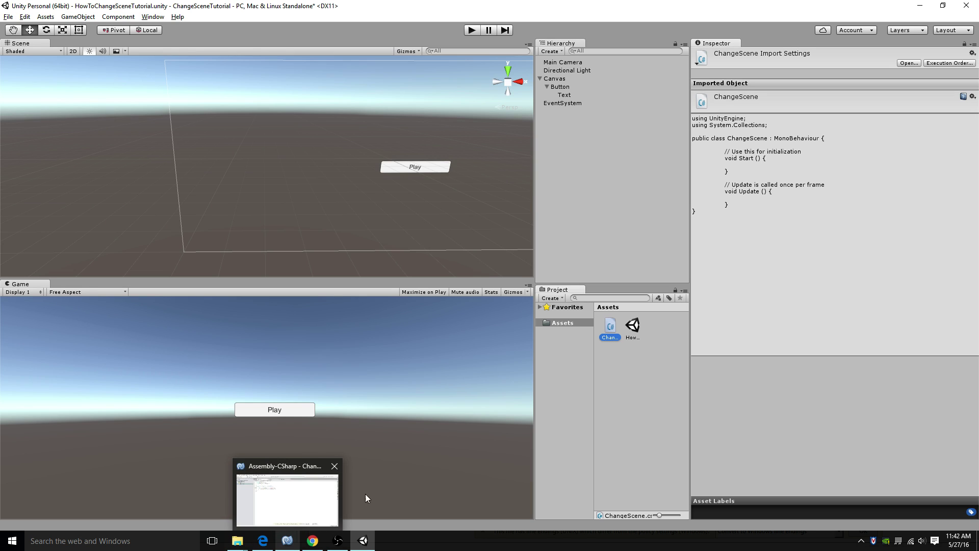
- Open ChangeScene.cs in MonoDevelop and delete the old changeScene function
double_click(611, 335)
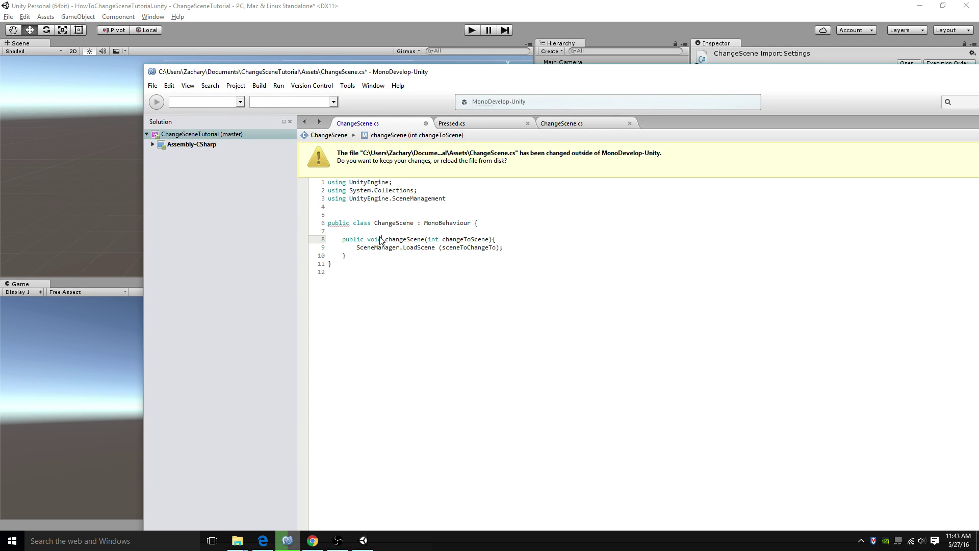
click(391, 253)
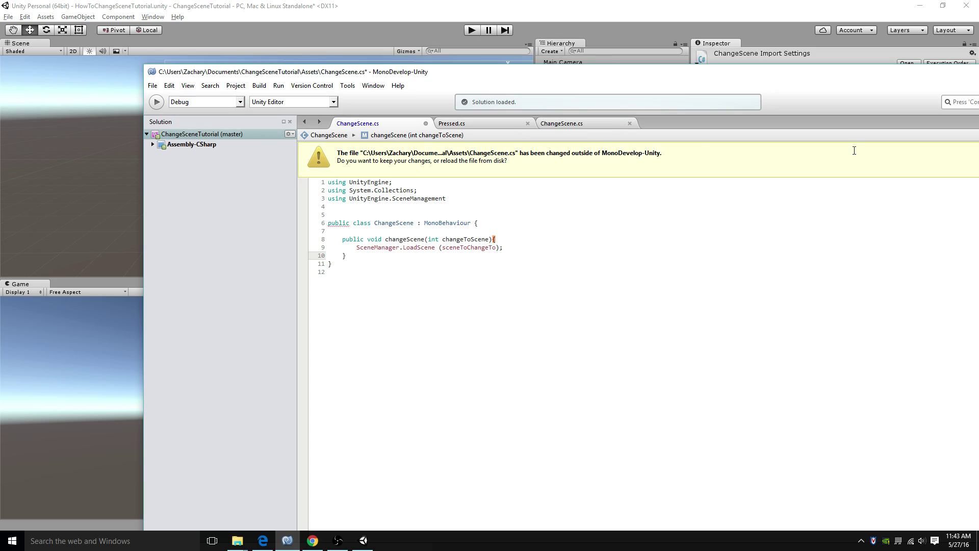
click(580, 124)
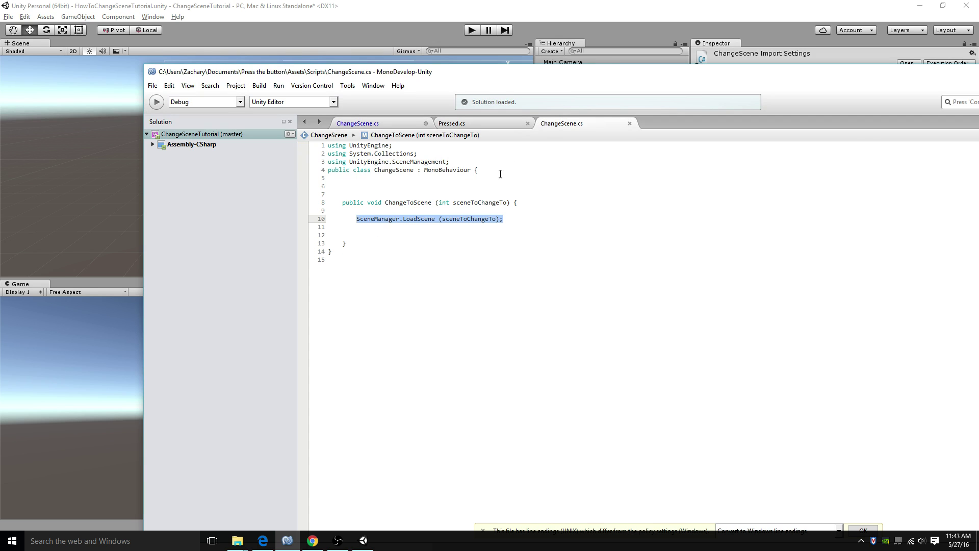
click(398, 125)
drag(347, 256, 317, 223)
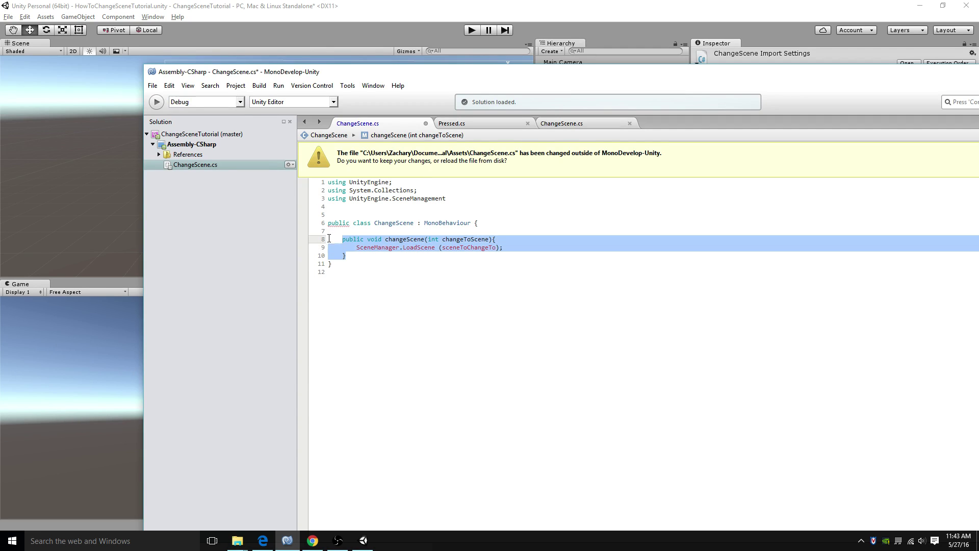
click(458, 247)
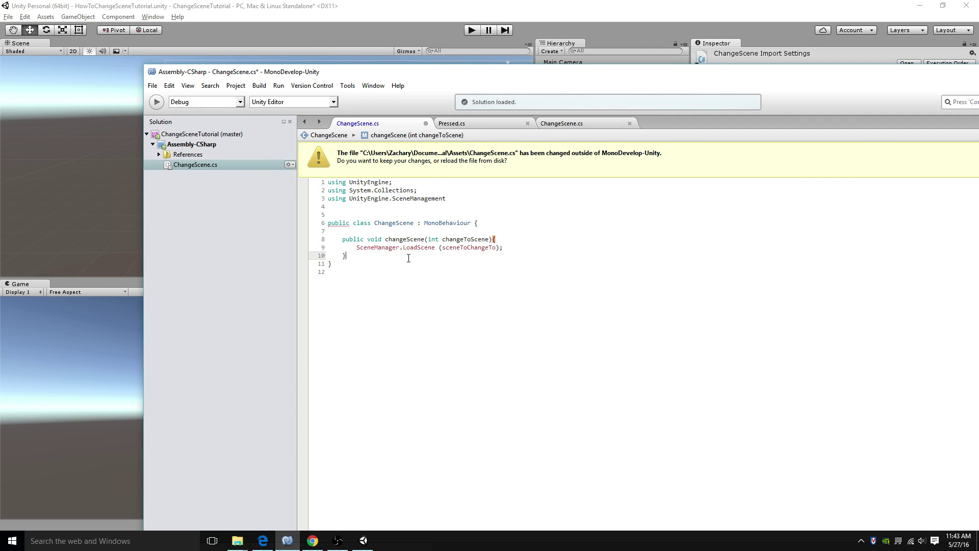
drag(505, 248, 343, 239)
key(Delete)
- Remove the SceneManagement using line and blank lines, keeping the edited file version
drag(446, 199, 330, 198)
key(Delete)
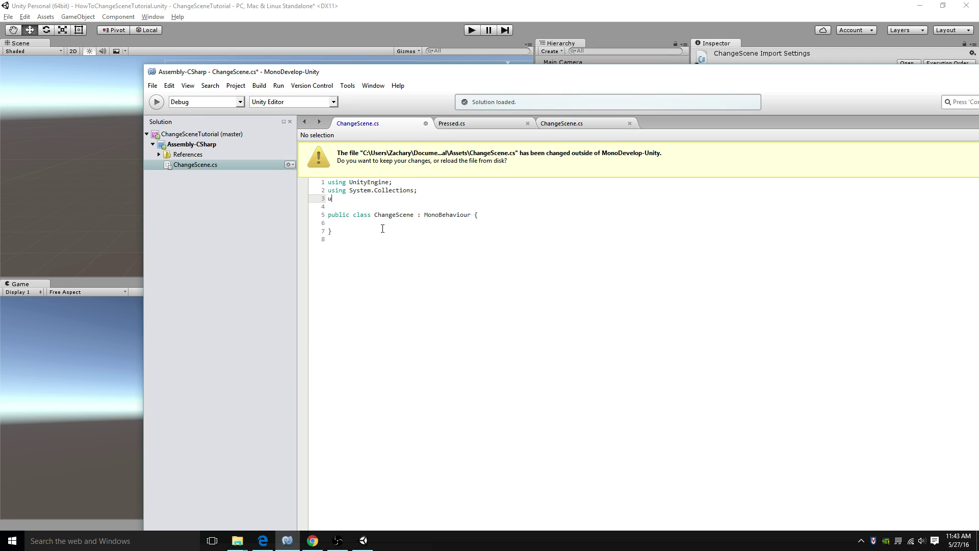
key(Delete)
key(Delete)
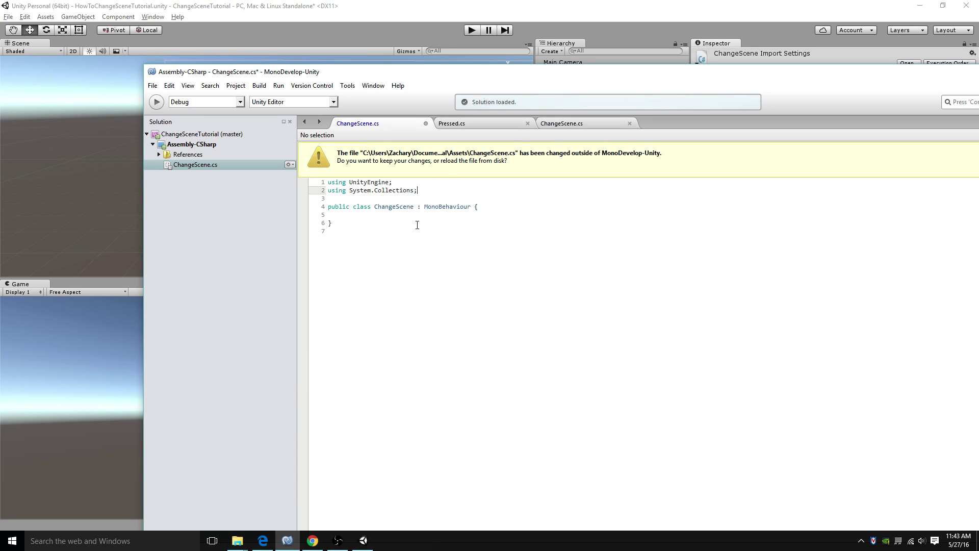
click(411, 214)
drag(844, 76, 698, 69)
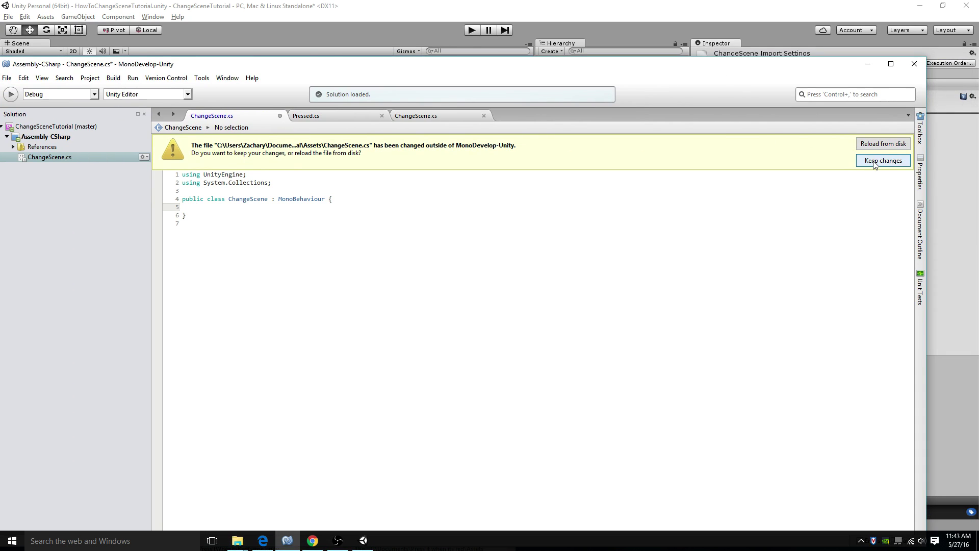
click(882, 145)
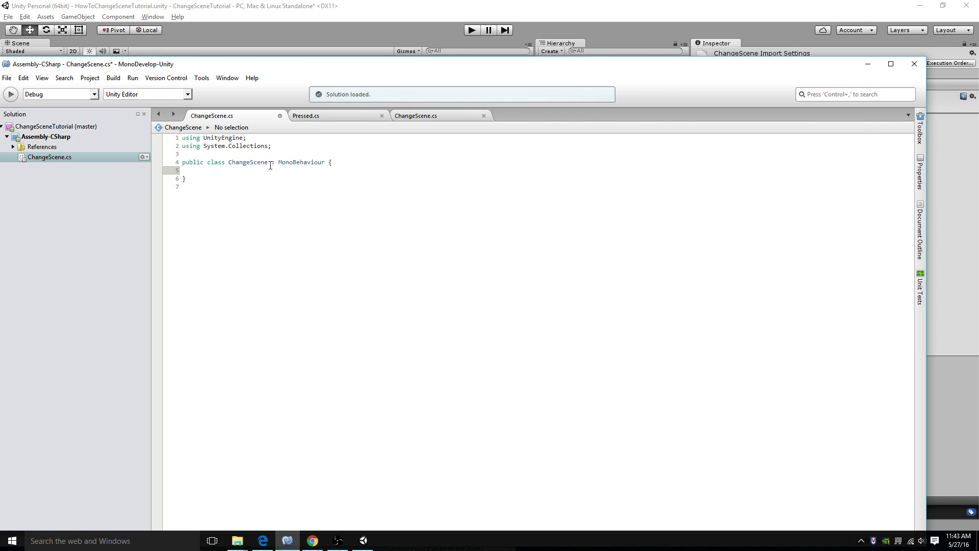
- Select the 'using UnityEngine.SceneManagement' line in the other ChangeScene.cs tab
click(432, 116)
click(265, 237)
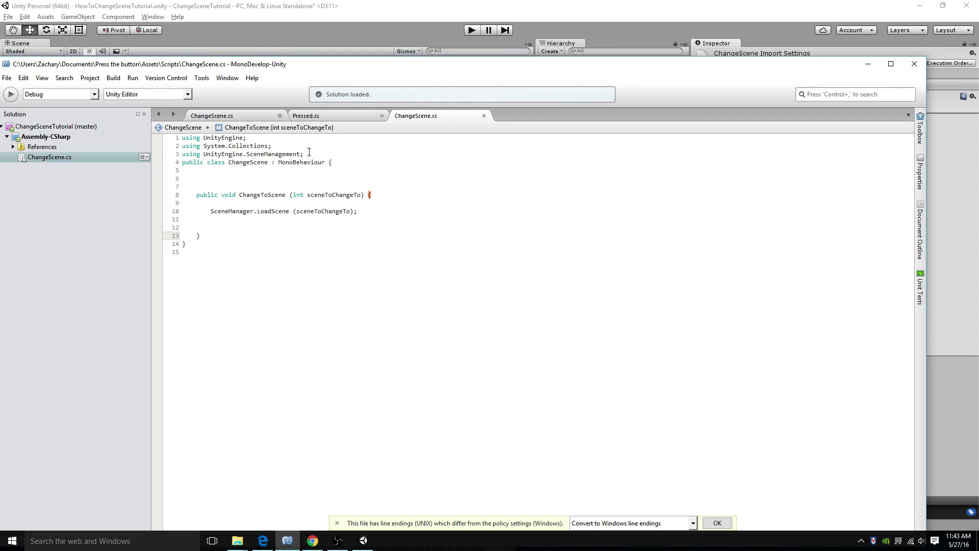
drag(306, 153, 183, 156)
key(ctrl+c)
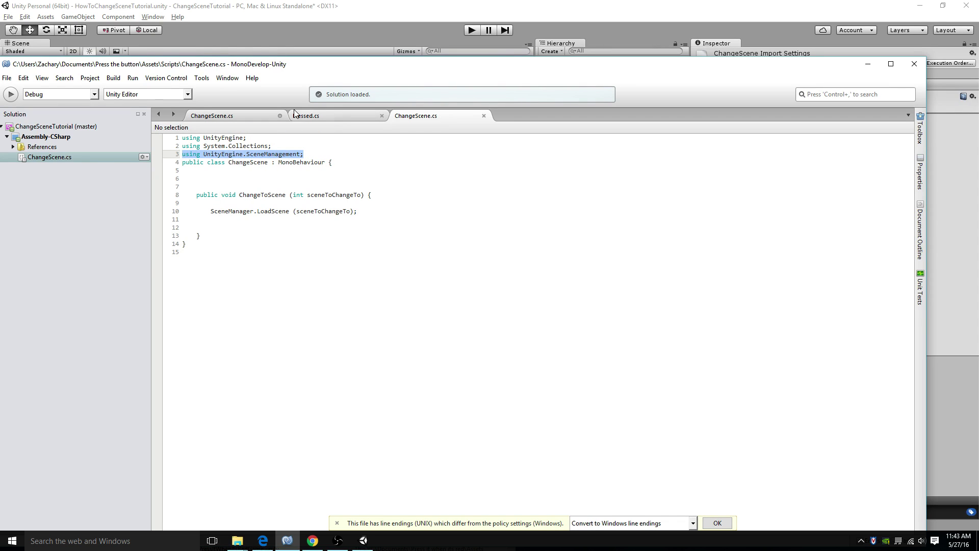
click(258, 113)
- Paste the SceneManagement using line at line 3 and add a new line inside the class
click(320, 154)
key(ctrl+v)
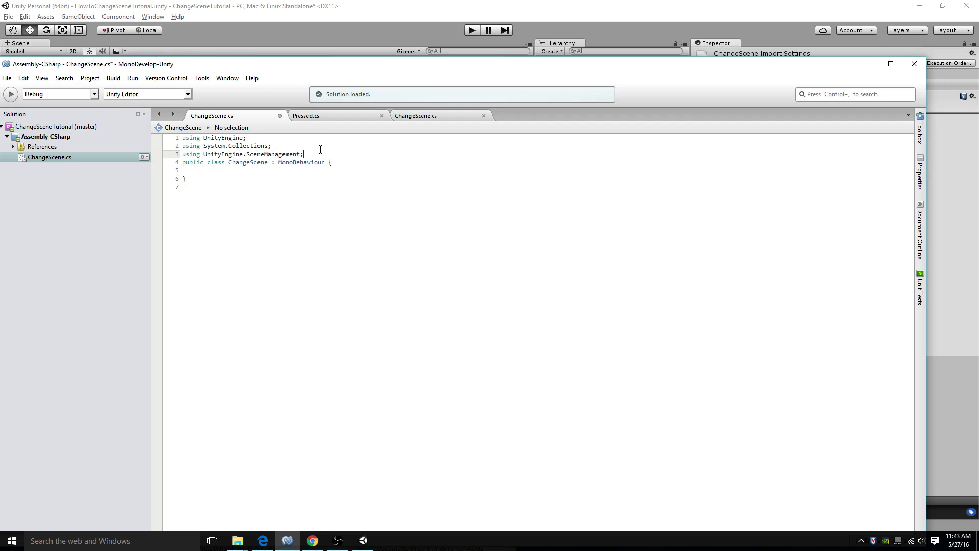
key(Return)
click(286, 178)
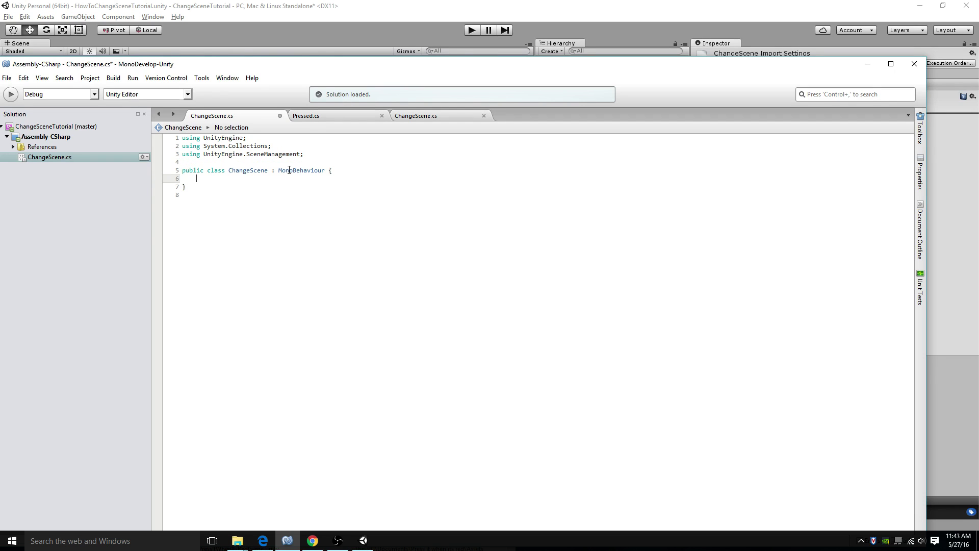
key(Return)
text(pub)
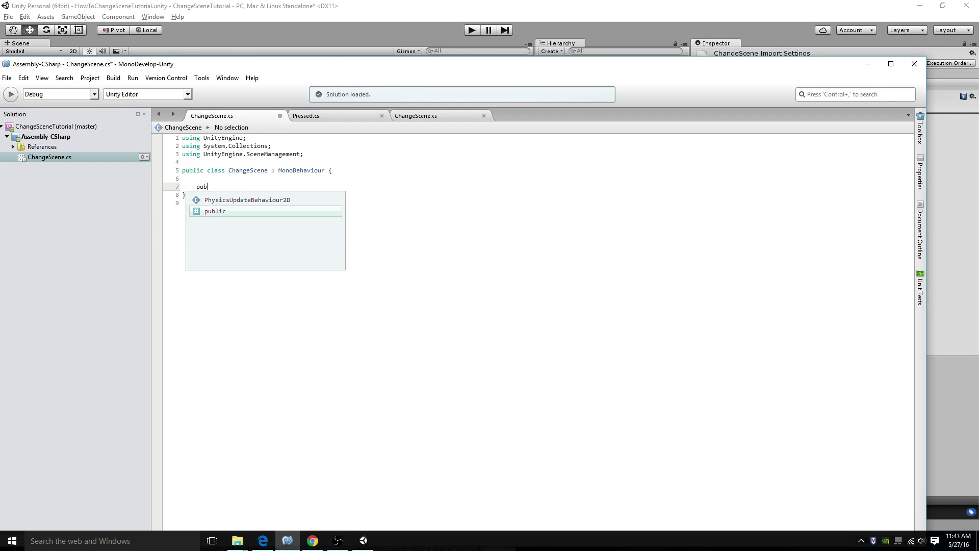
text(lic class C)
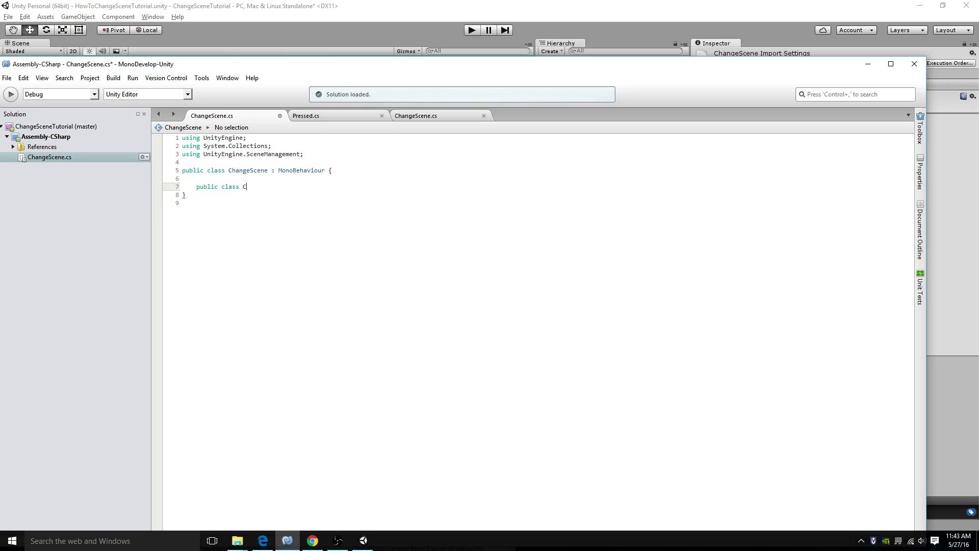
text(hangeSce)
text(ne(int )
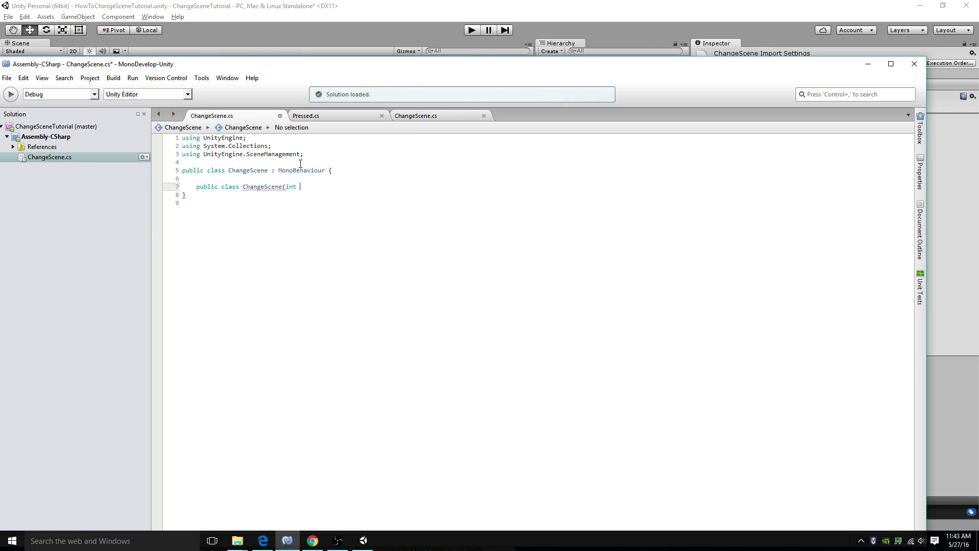
text(change)
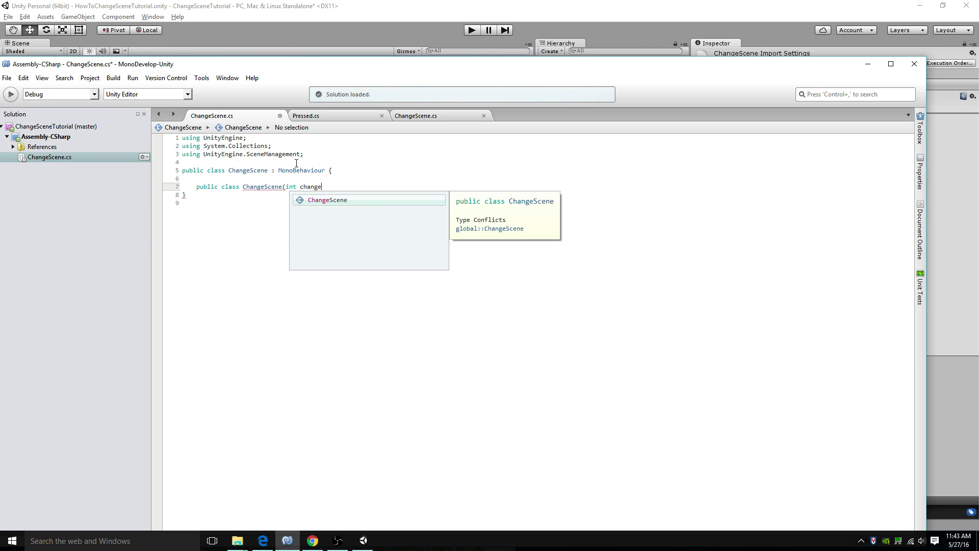
text(the)
- Rename the method ChangeScene to changeToScene, keeping its int changeTheScene parameter
key(BackSpace)
key(BackSpace)
key(BackSpace)
text(The)
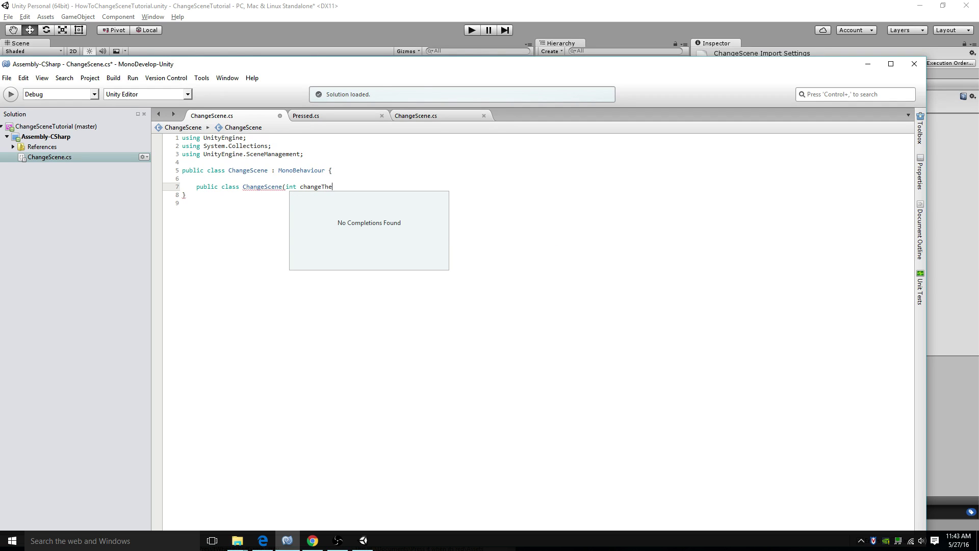
text(Scene))
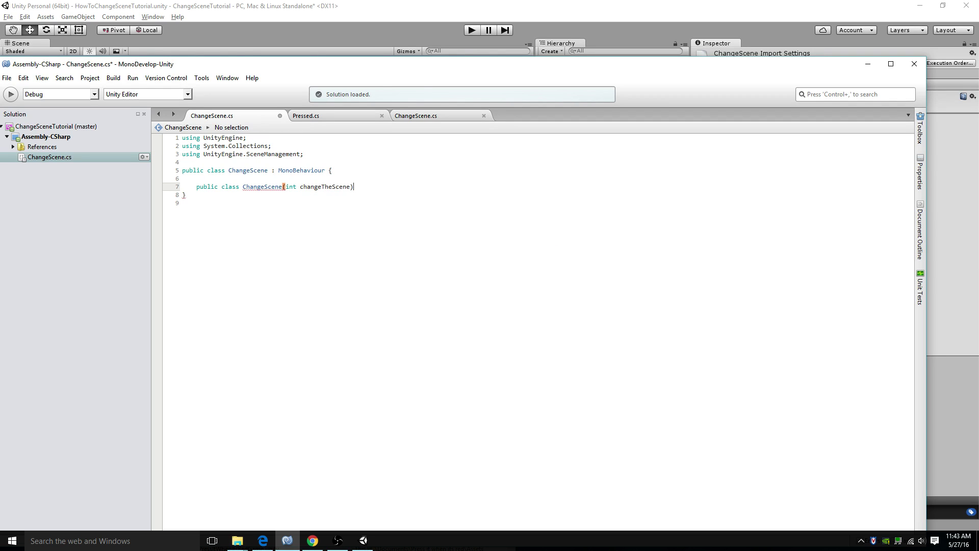
text({)
key(Return)
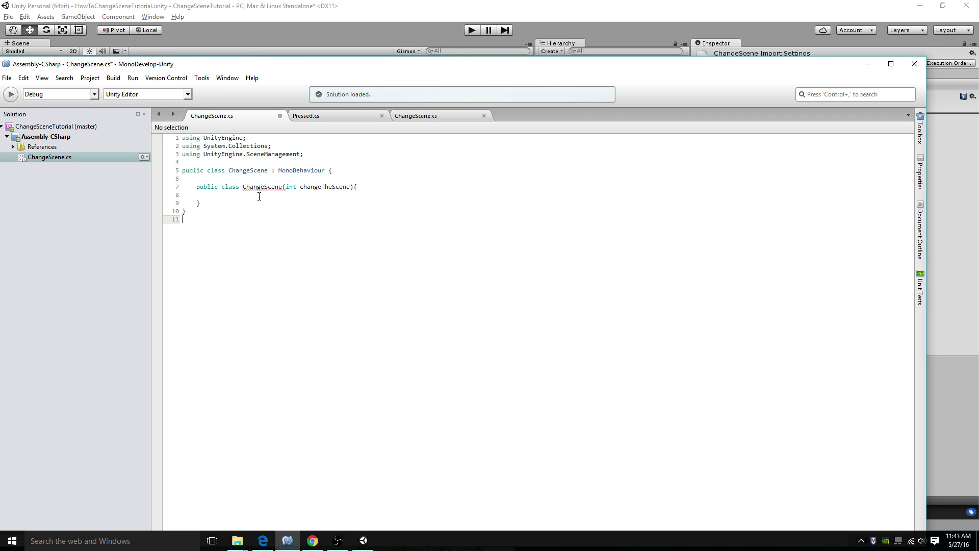
click(259, 196)
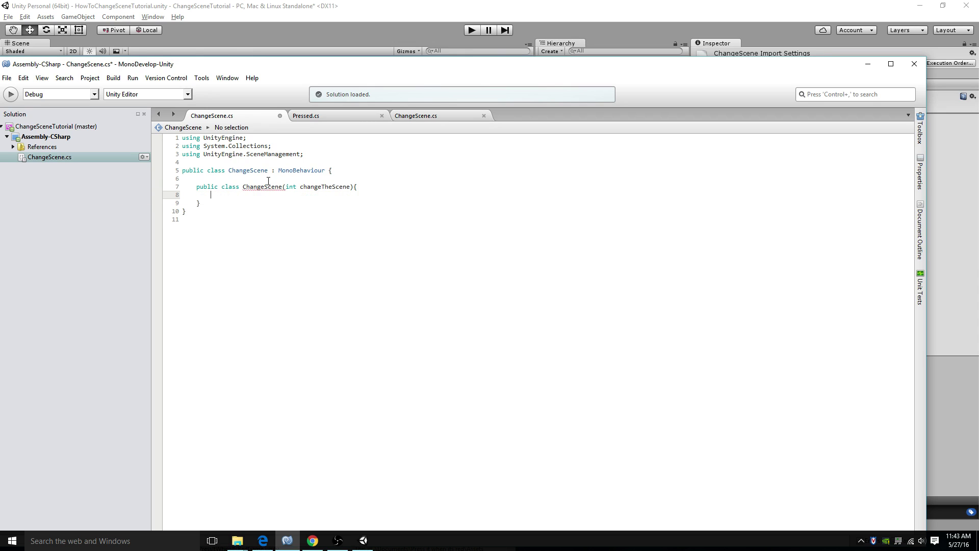
drag(242, 187, 222, 187)
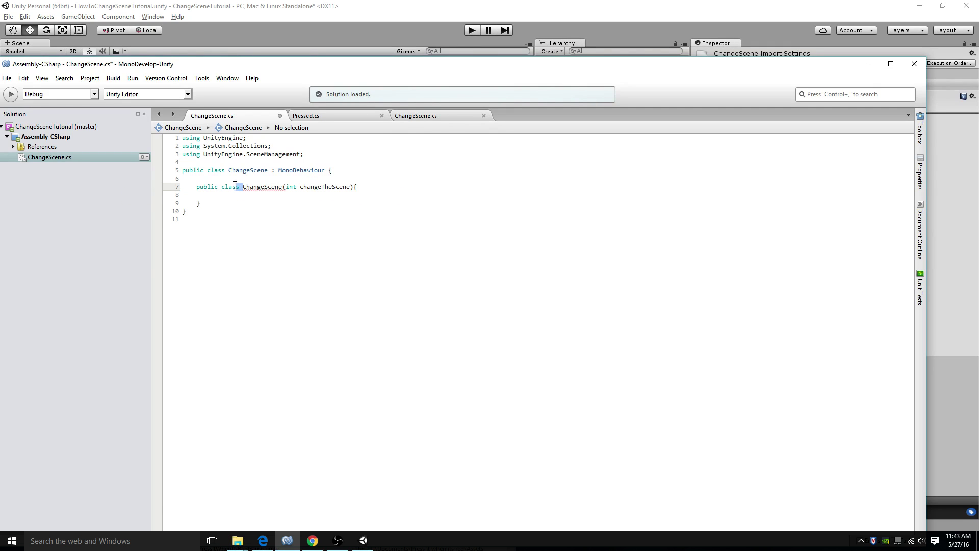
text(void)
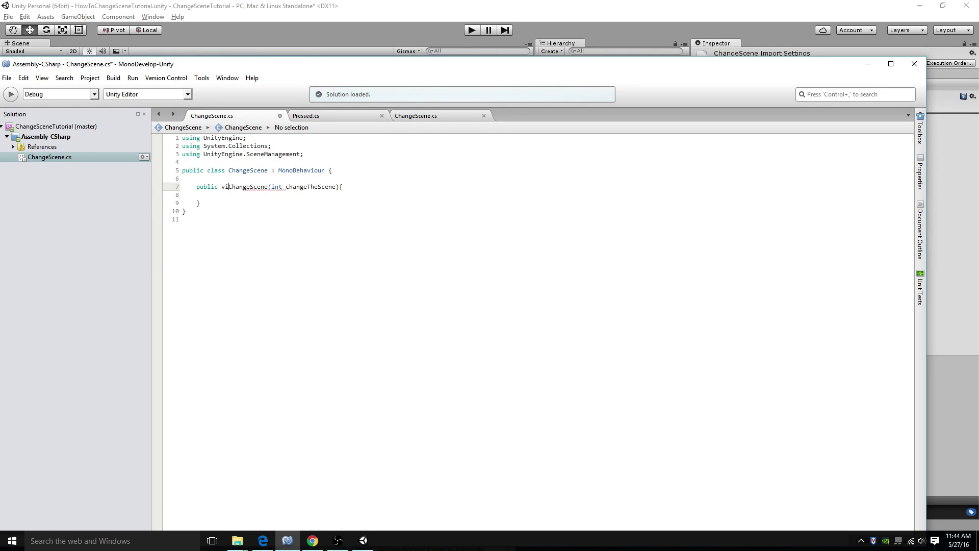
key(Down)
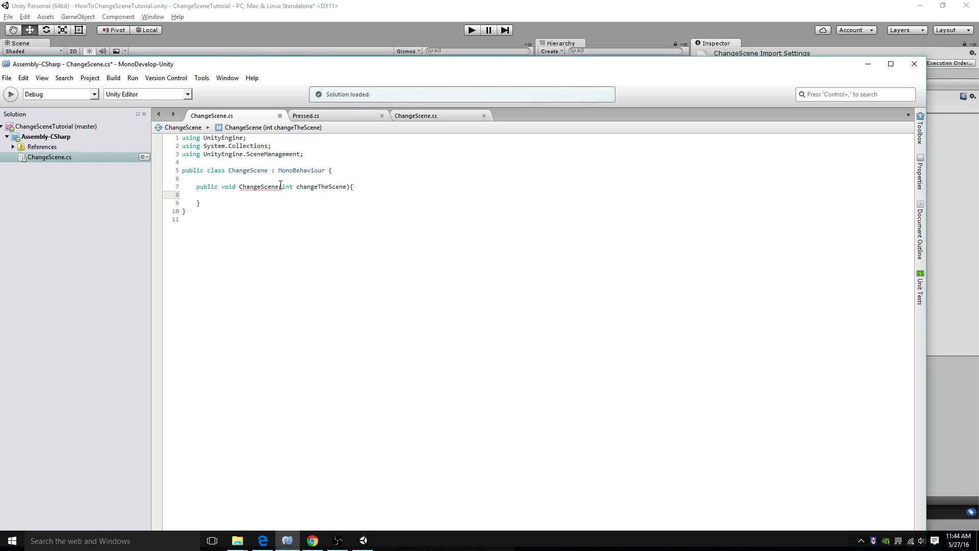
drag(281, 185, 240, 186)
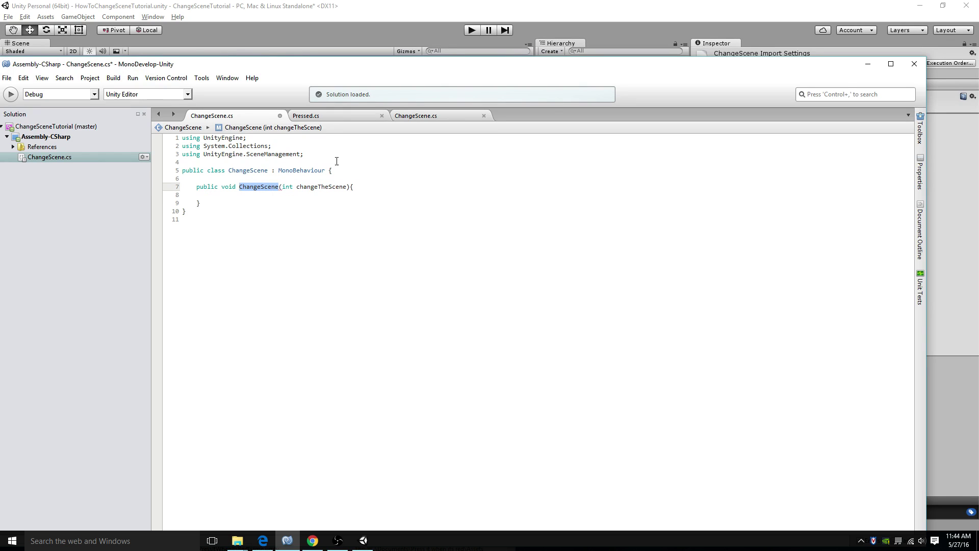
key(BackSpace)
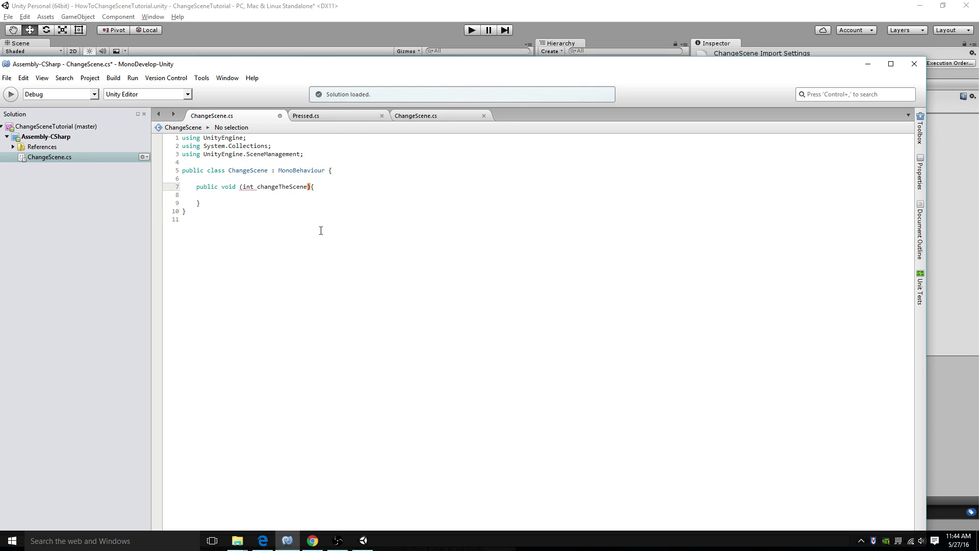
text(CchangeToScene)
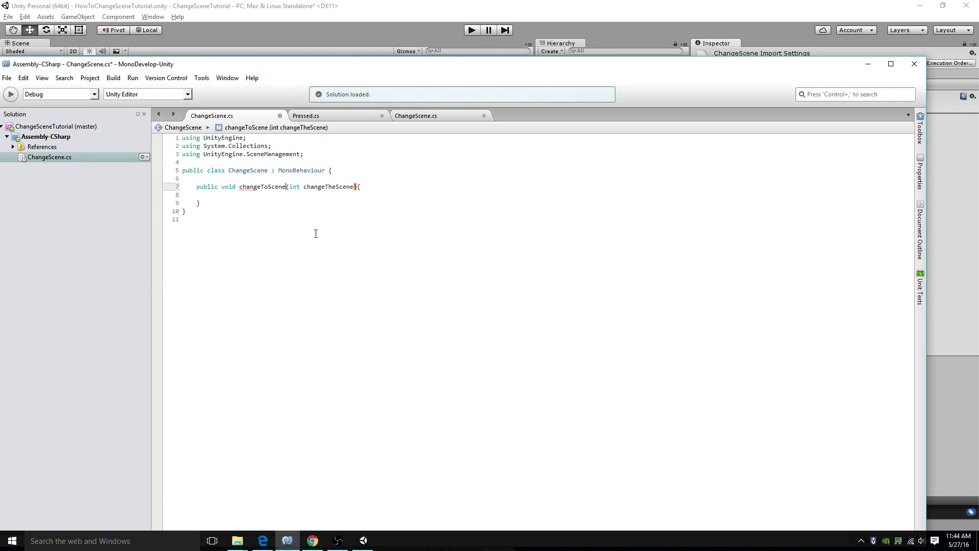
click(281, 194)
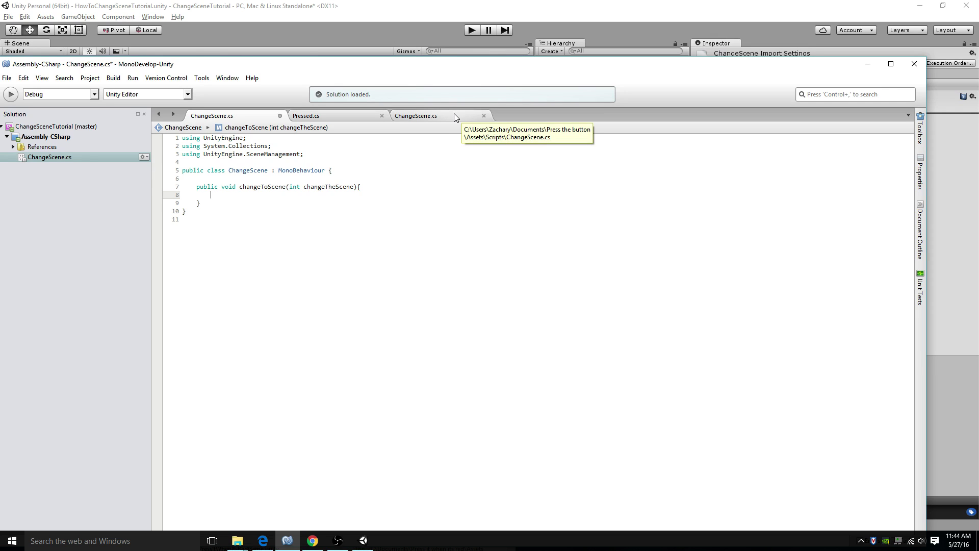
- Copy the SceneManager.LoadScene line from the other tab into changeToScene
key(Return)
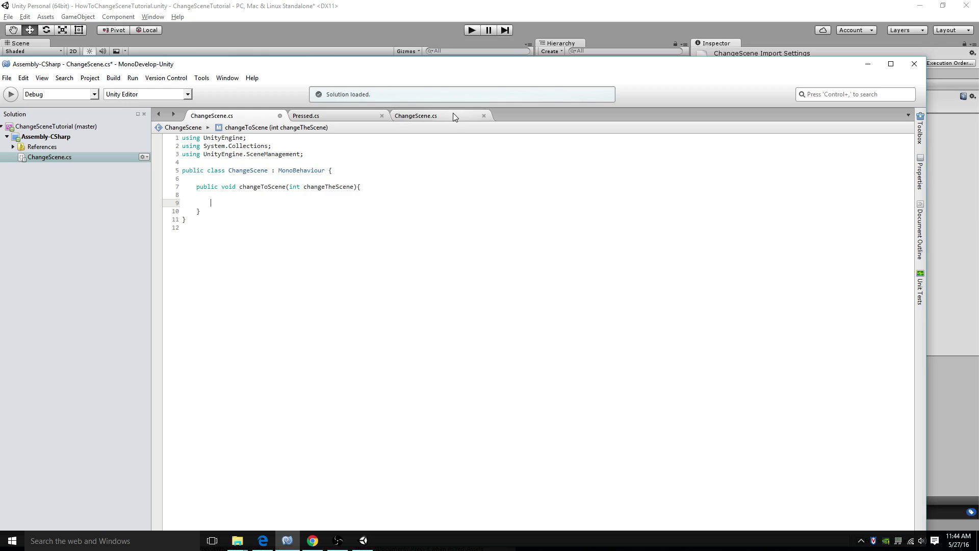
click(453, 116)
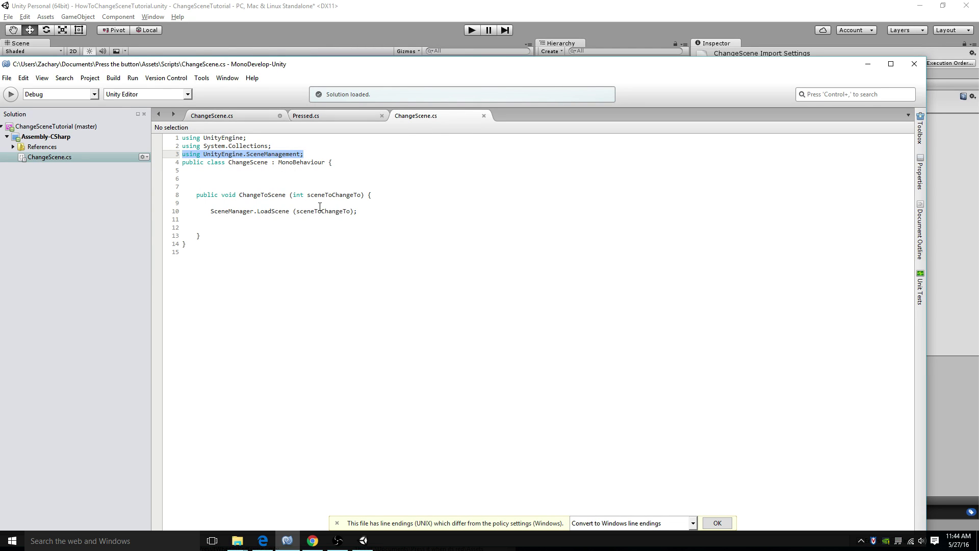
drag(359, 211, 211, 212)
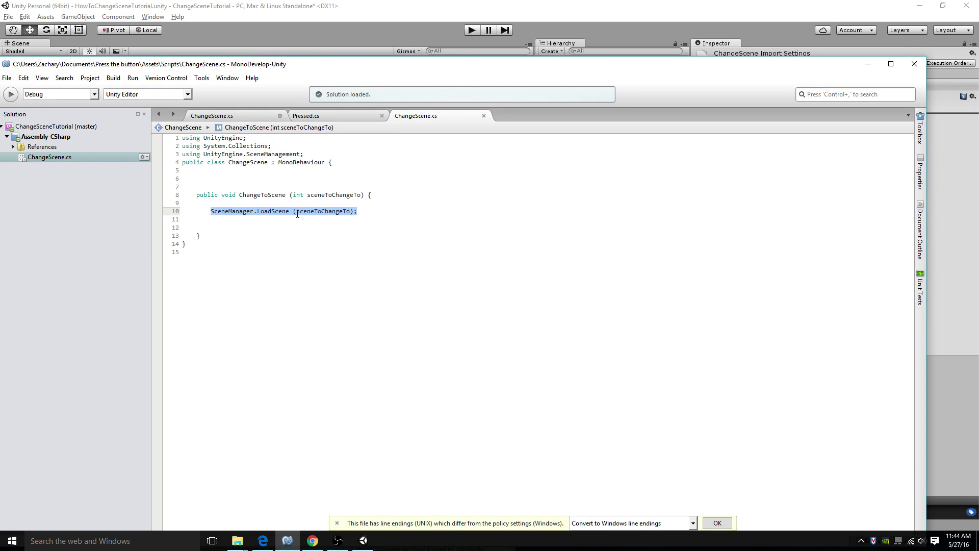
key(ctrl+c)
click(222, 115)
click(210, 203)
key(ctrl+v)
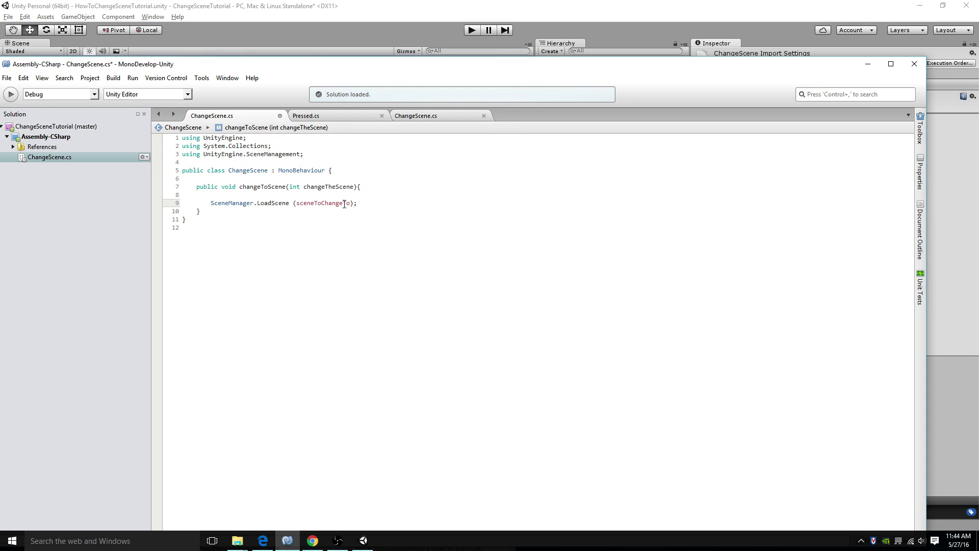
- Replace the sceneToChangeTo argument with changeTheScene and save the script
drag(354, 187, 305, 187)
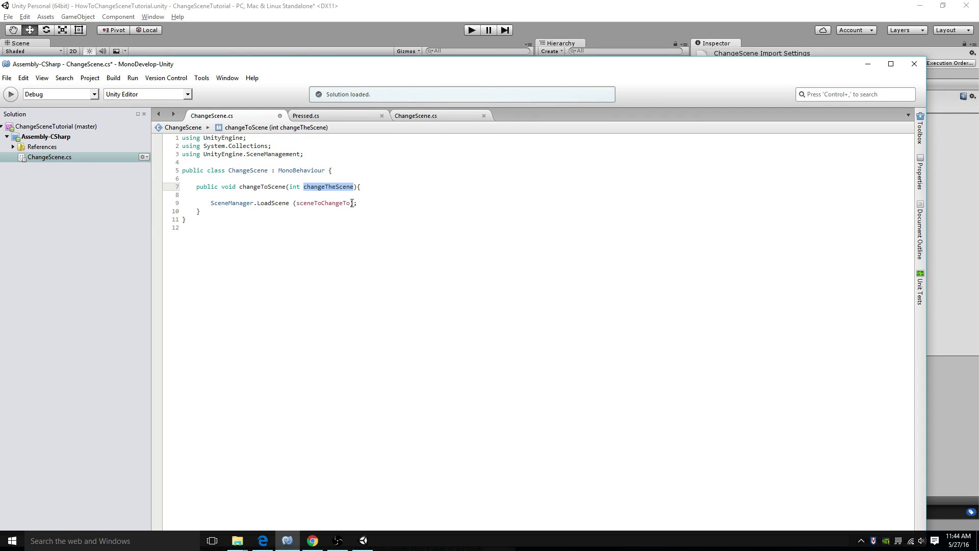
drag(351, 202, 299, 203)
key(ctrl+v)
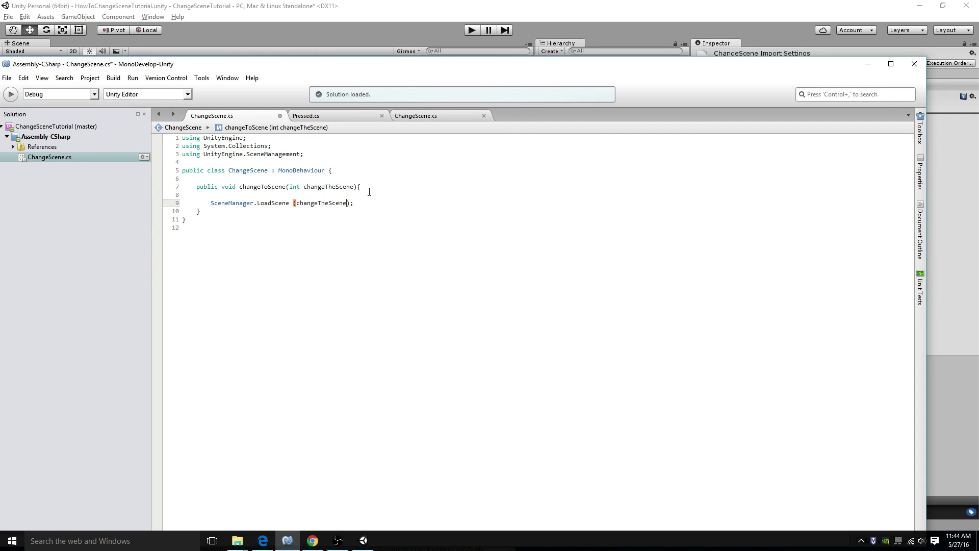
key(ctrl+s)
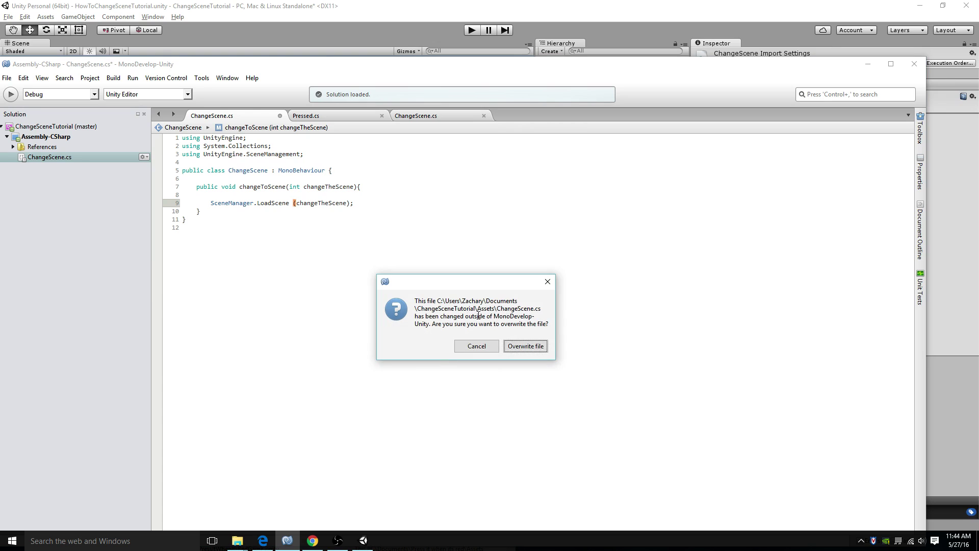
- Confirm Overwrite file, then close MonoDevelop-Unity
click(526, 346)
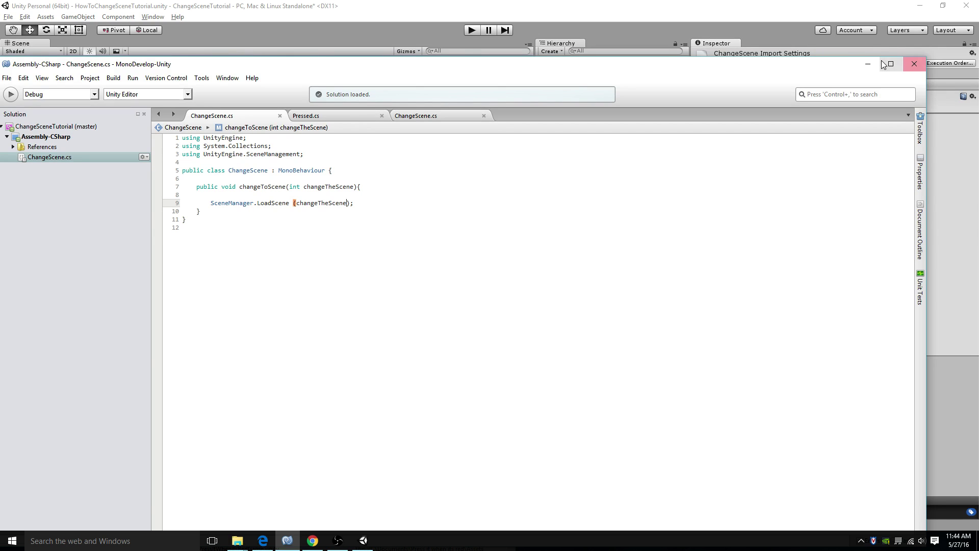
click(914, 64)
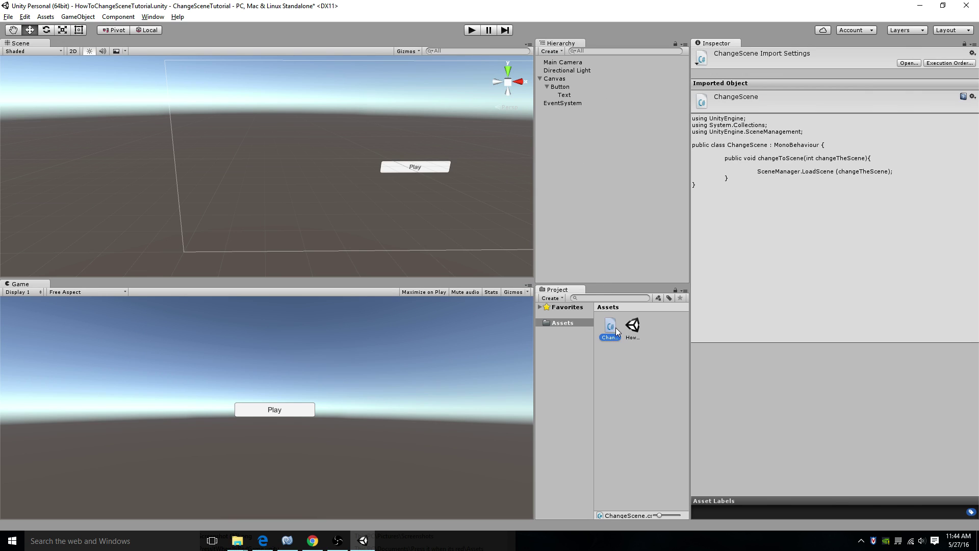
- Drag the ChangeScene script onto Canvas in the Hierarchy and check its components
drag(613, 328, 574, 79)
click(575, 78)
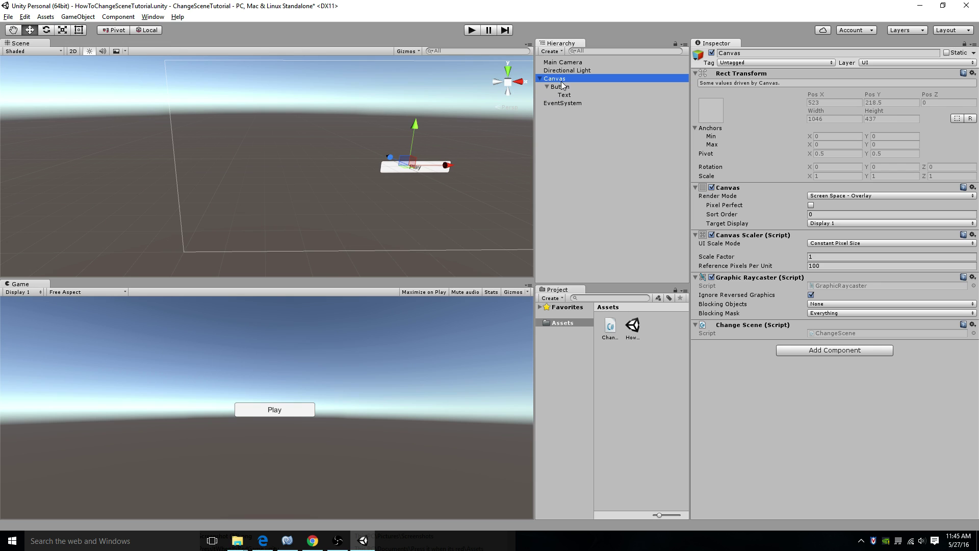
click(562, 87)
click(559, 116)
right_click(559, 116)
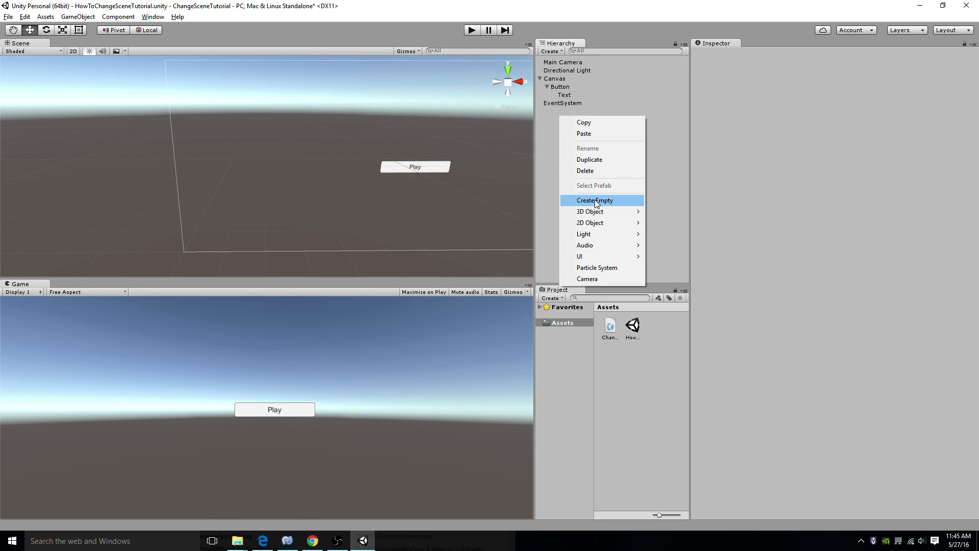
- Create an empty game object and rename it ButtonPressed
click(537, 137)
right_click(575, 151)
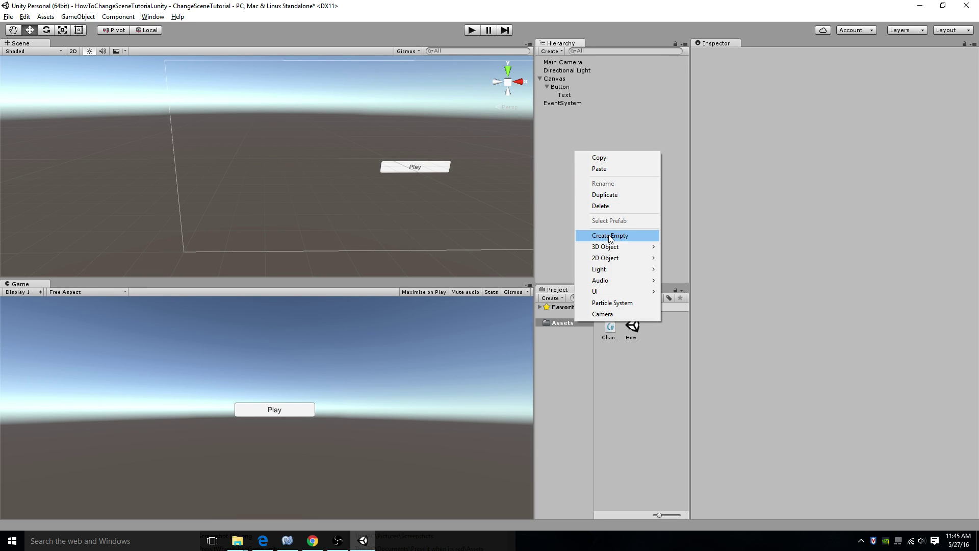
click(610, 236)
click(780, 53)
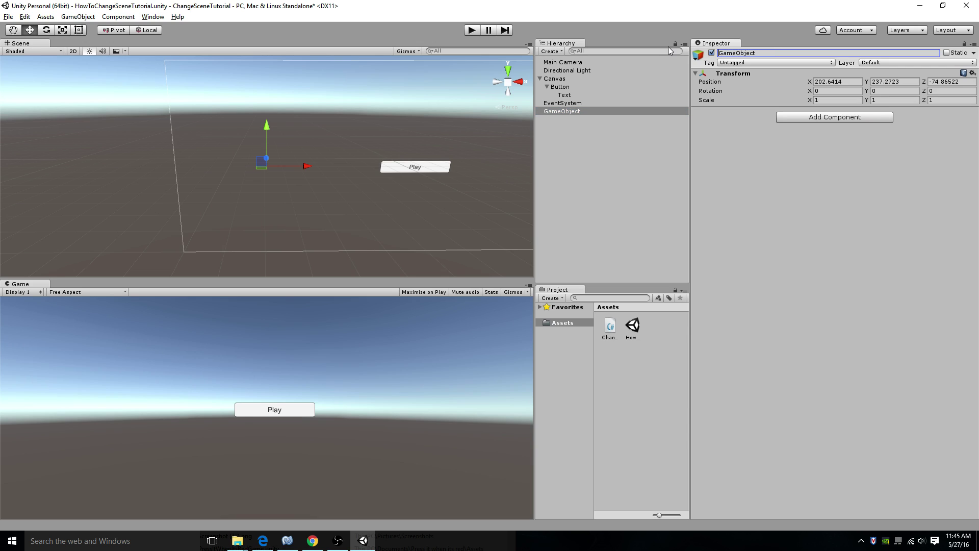
double_click(756, 53)
text(Button)
text(Pressed)
key(Return)
- Attach the ChangeScene script to ButtonPressed
click(609, 327)
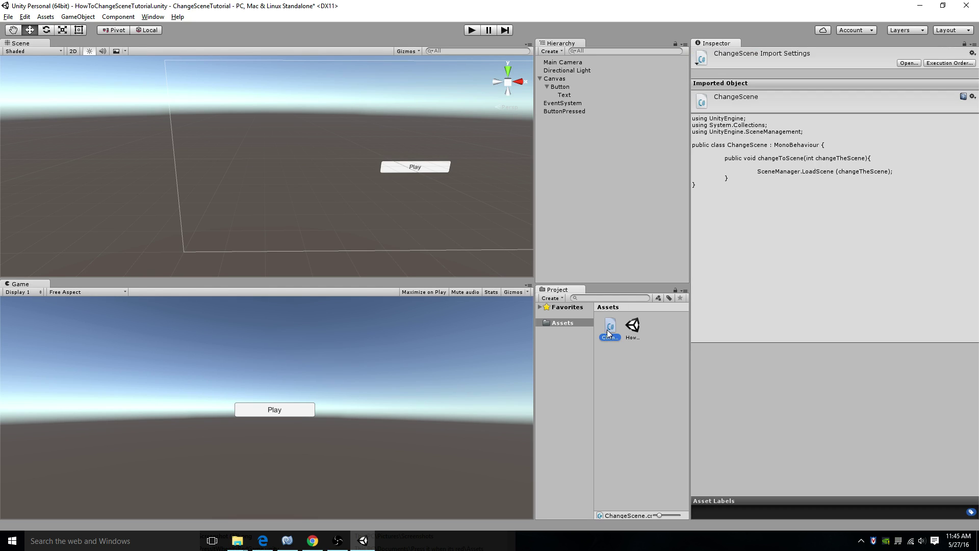
drag(610, 328, 581, 111)
click(581, 111)
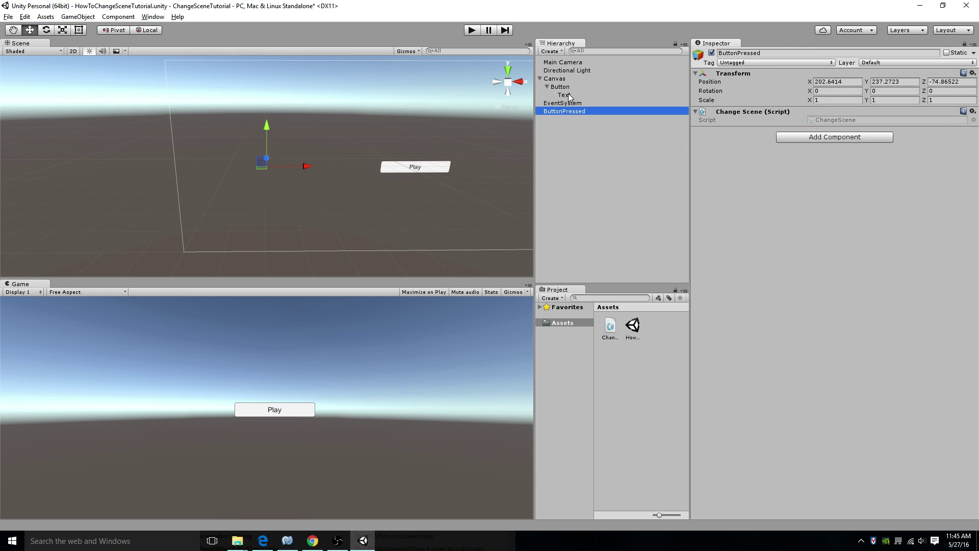
- Select the Play Button under the Canvas
click(566, 88)
scroll(735, 173, down, 3)
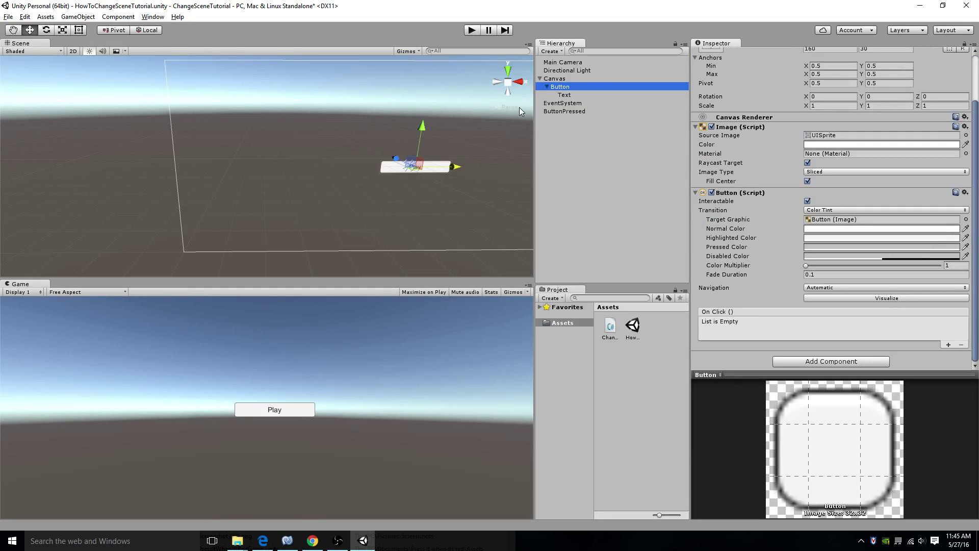
click(554, 79)
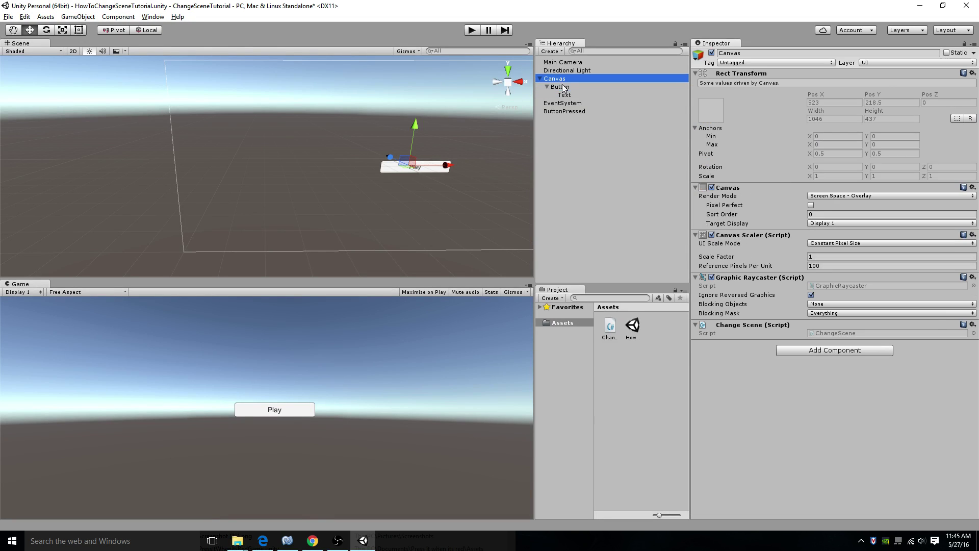
click(561, 86)
click(561, 86)
scroll(750, 237, down, 3)
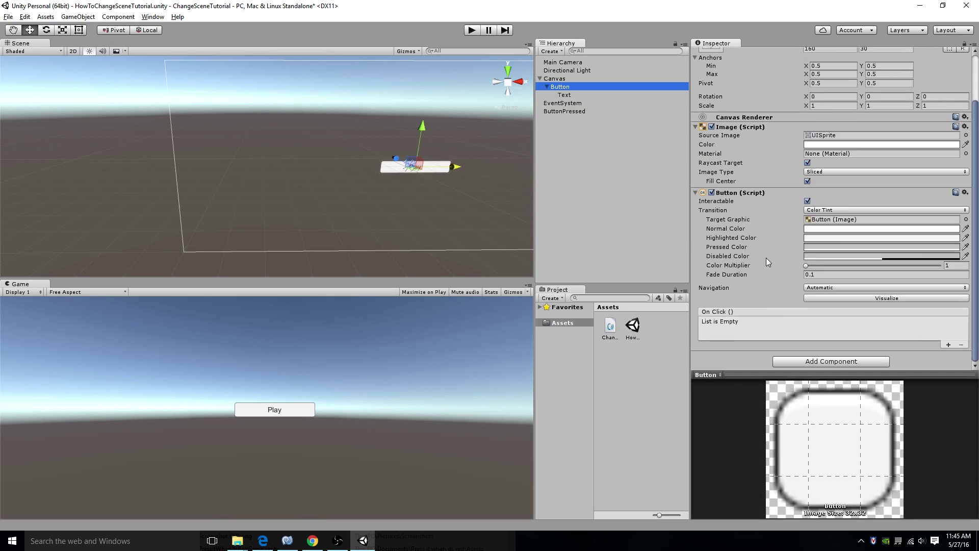
- Add an On Click entry targeting ButtonPressed that calls ChangeScene.changeToScene
click(948, 346)
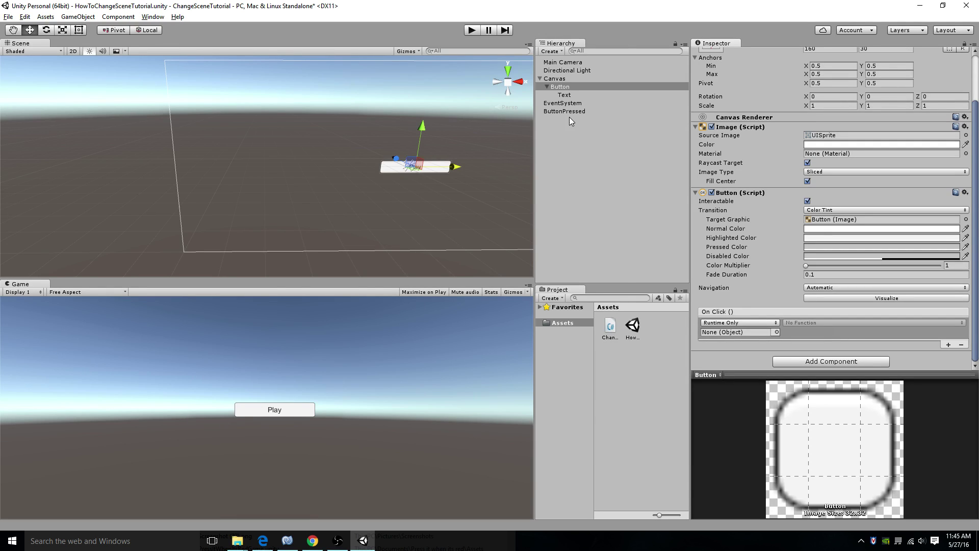
drag(573, 113, 731, 332)
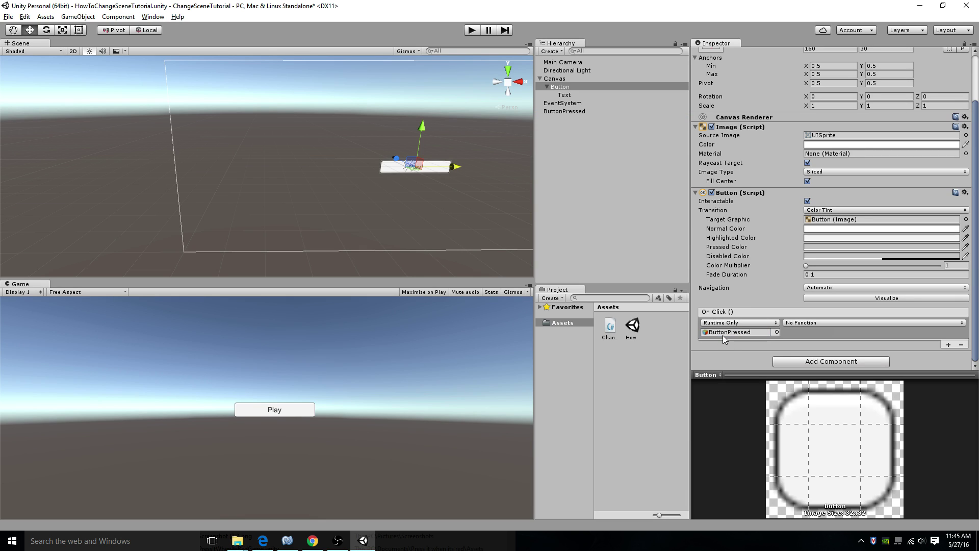
click(803, 322)
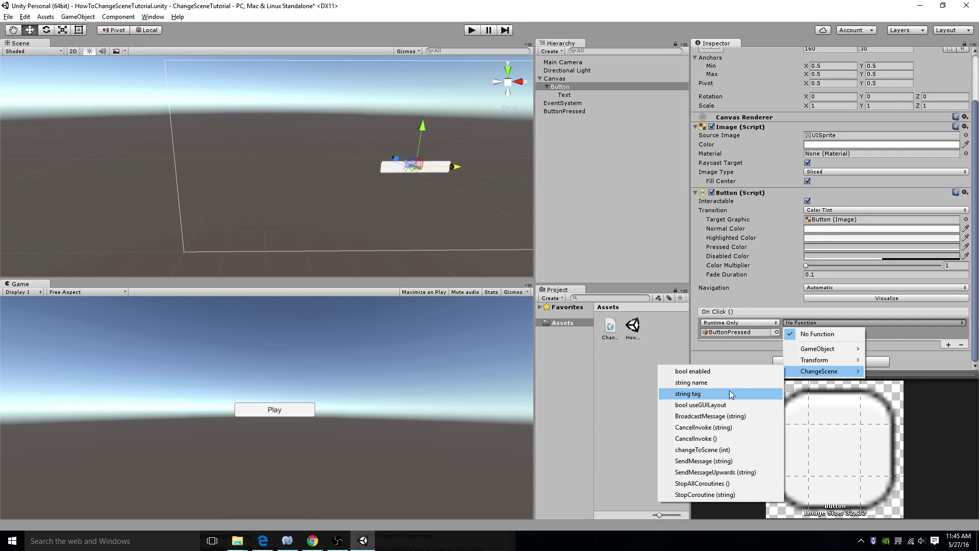
mouse_move(821, 372)
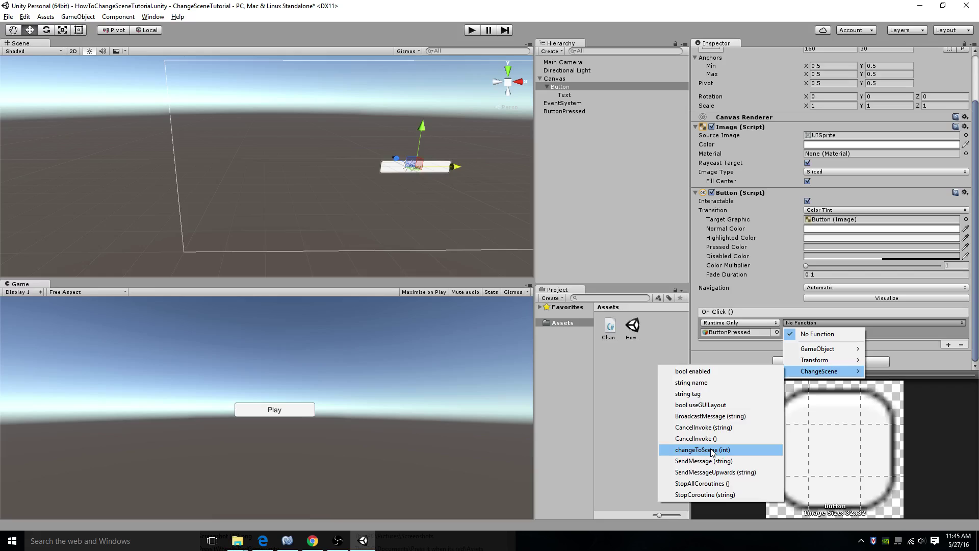
click(711, 450)
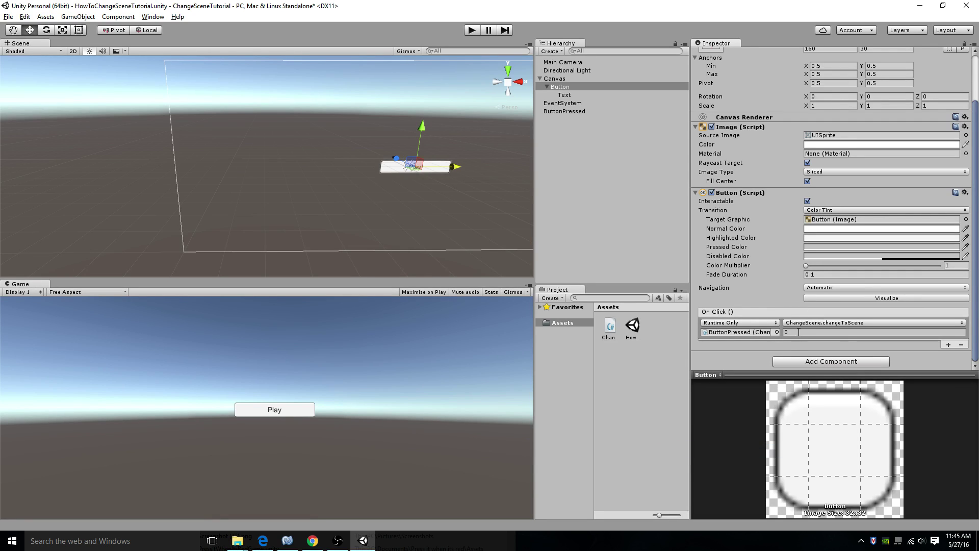
click(799, 333)
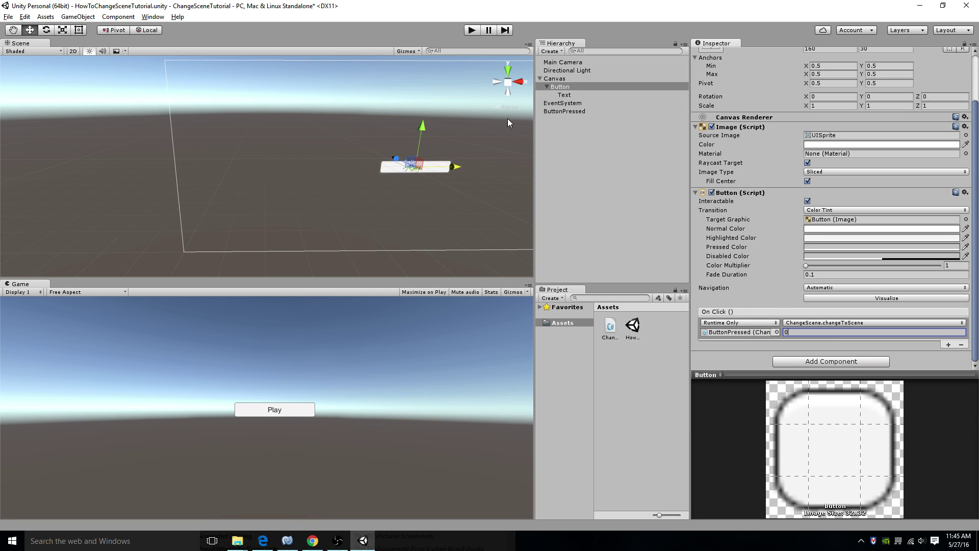
- Save the menu scene, start a new scene and add a sphere to it
click(8, 17)
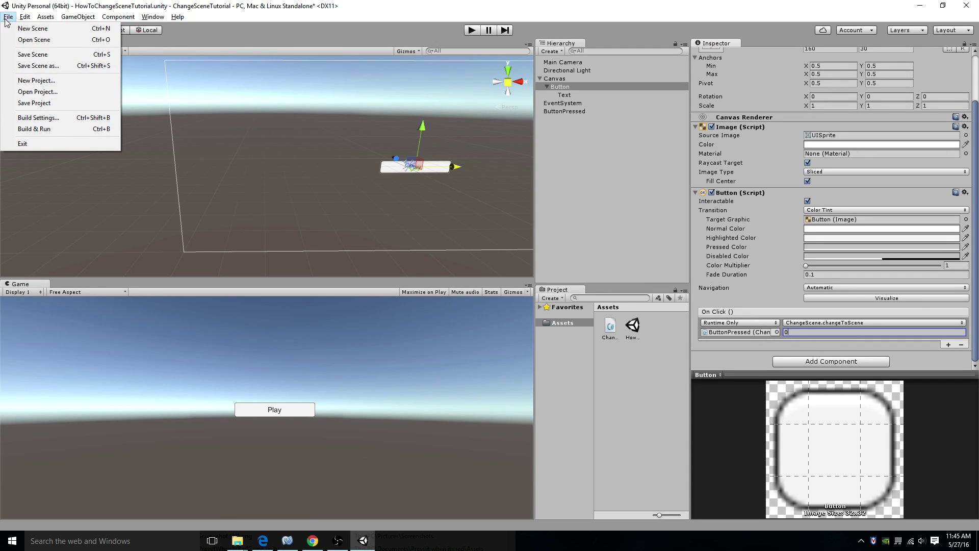
click(33, 28)
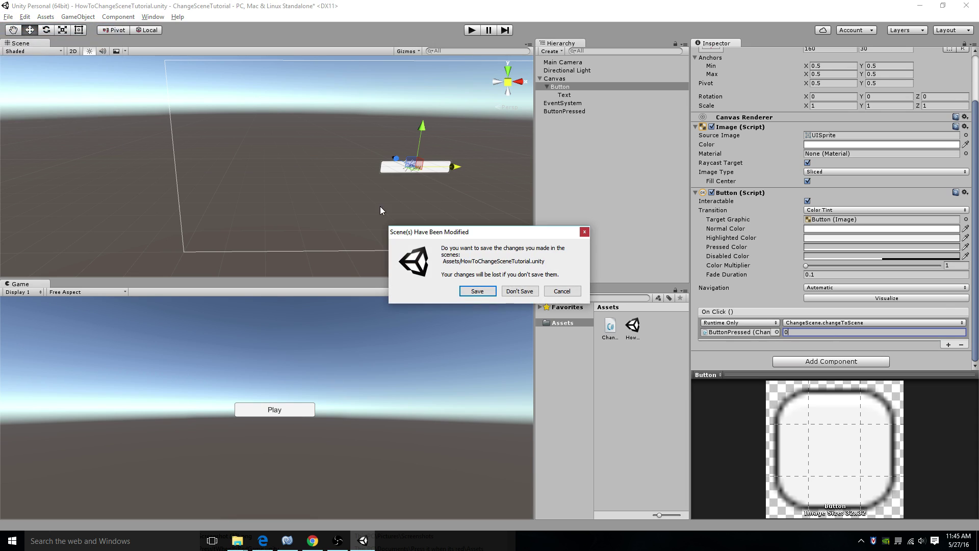
click(483, 289)
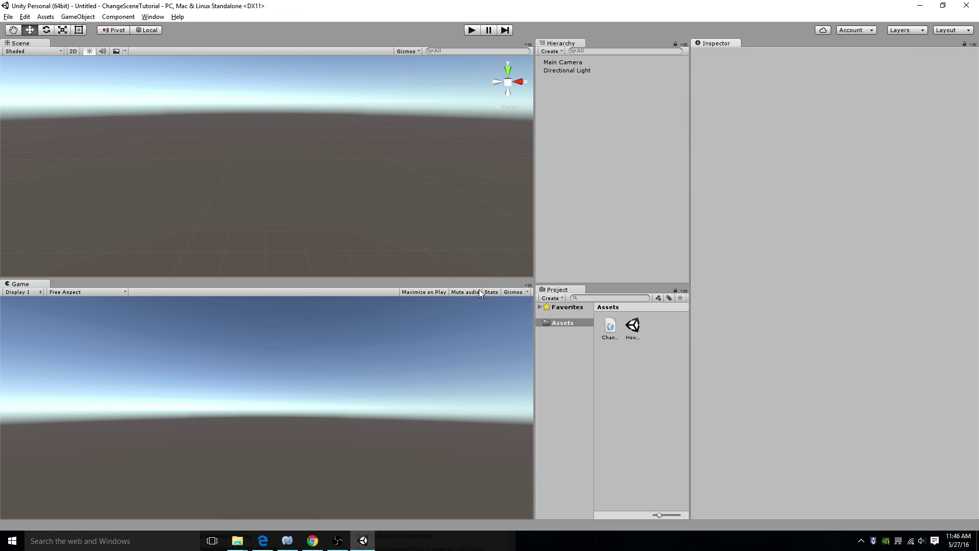
click(78, 16)
mouse_move(116, 50)
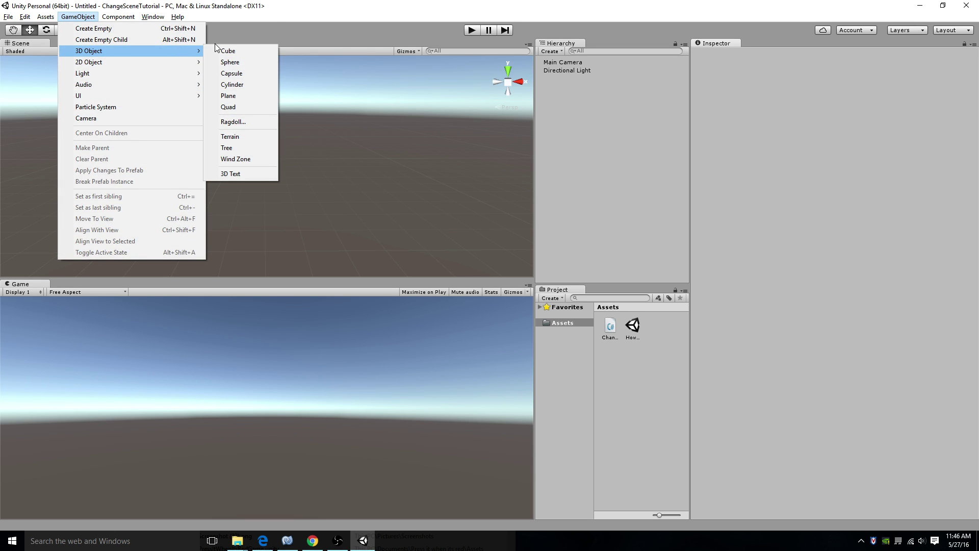
click(230, 62)
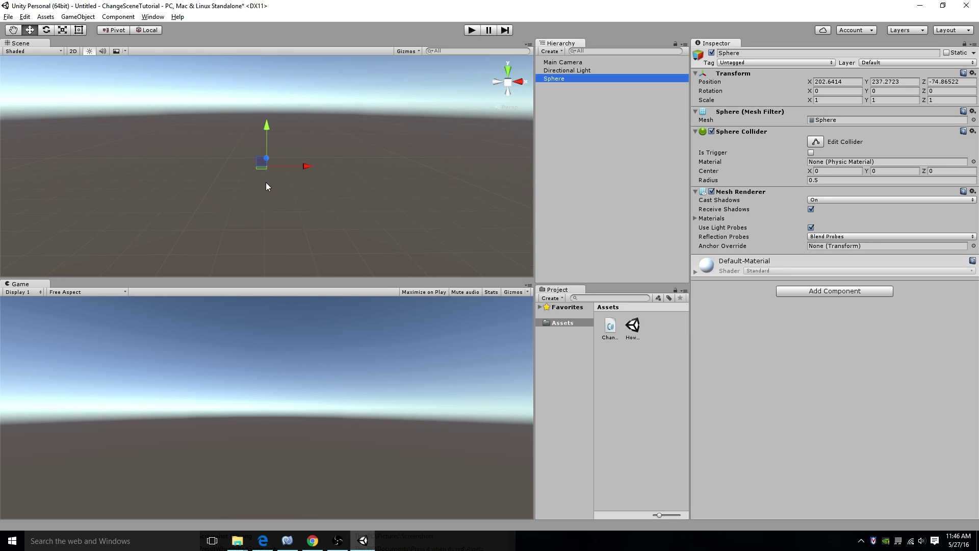
double_click(566, 79)
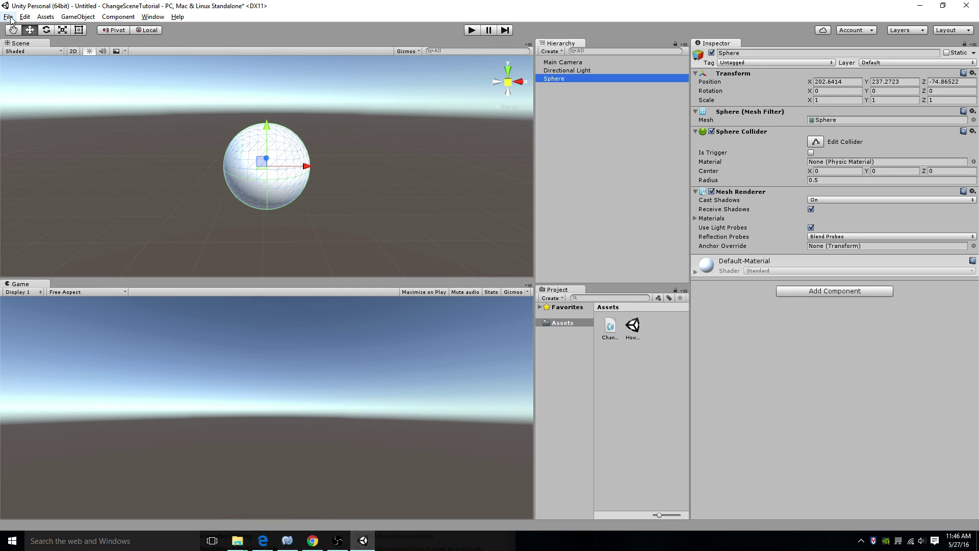
- Save the new scene as Scene2 and select the HowToChangeSceneTutorial asset
key(ctrl+s)
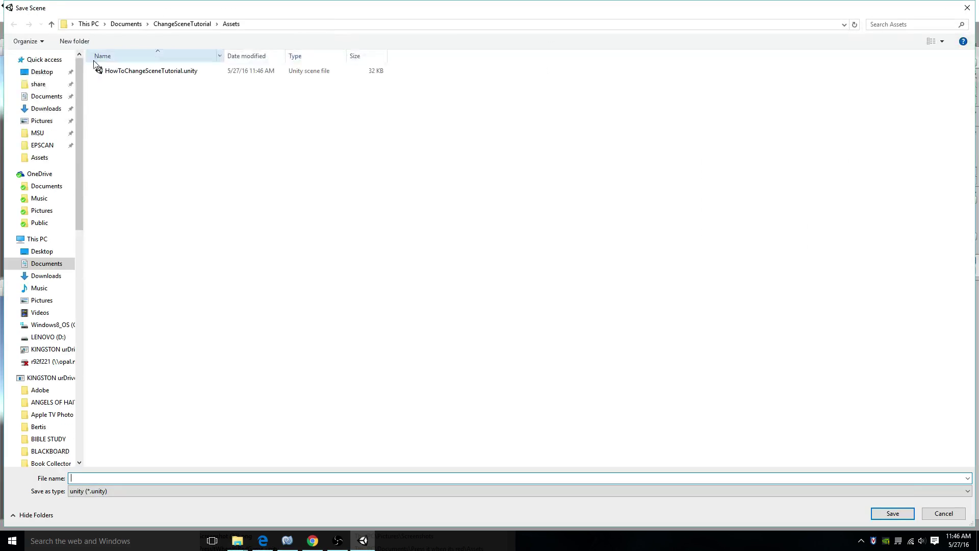
text(S)
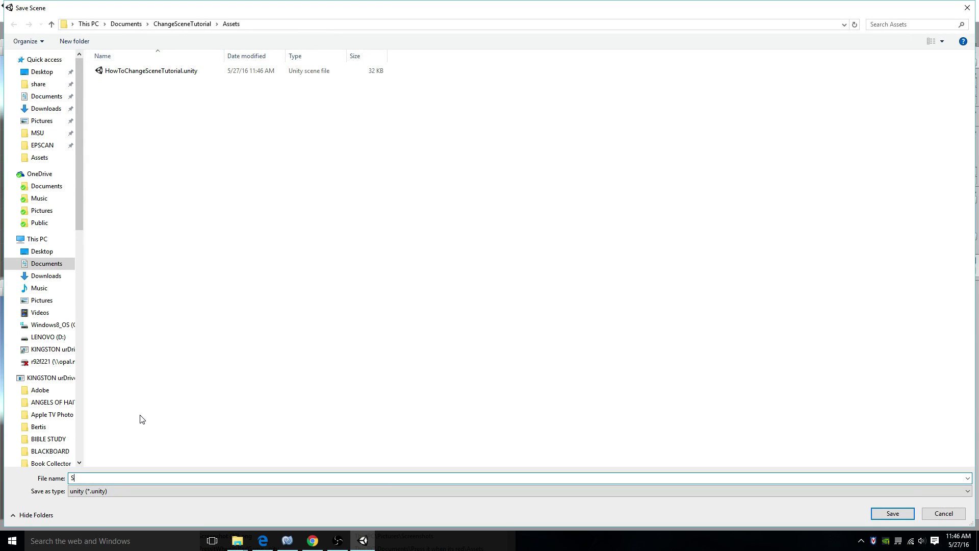
text(cene2)
key(Return)
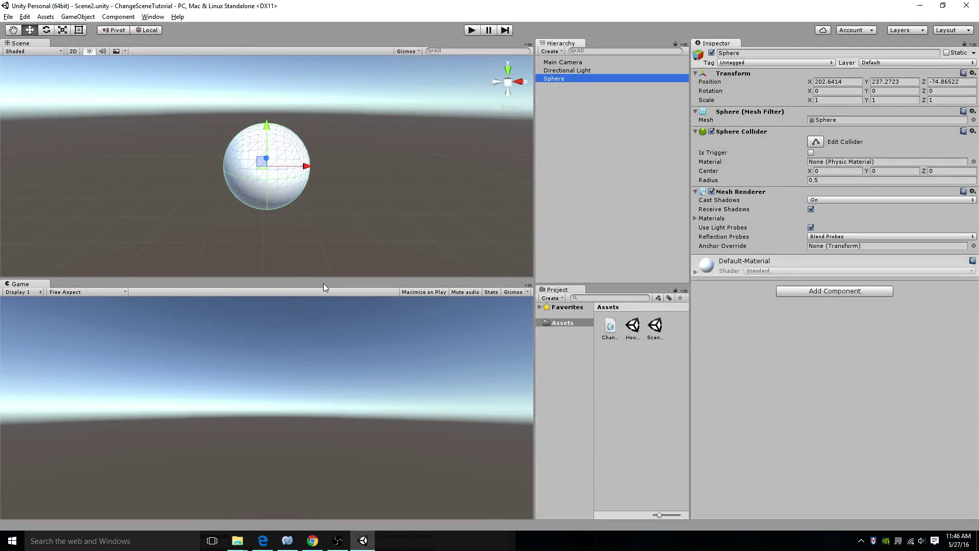
click(630, 329)
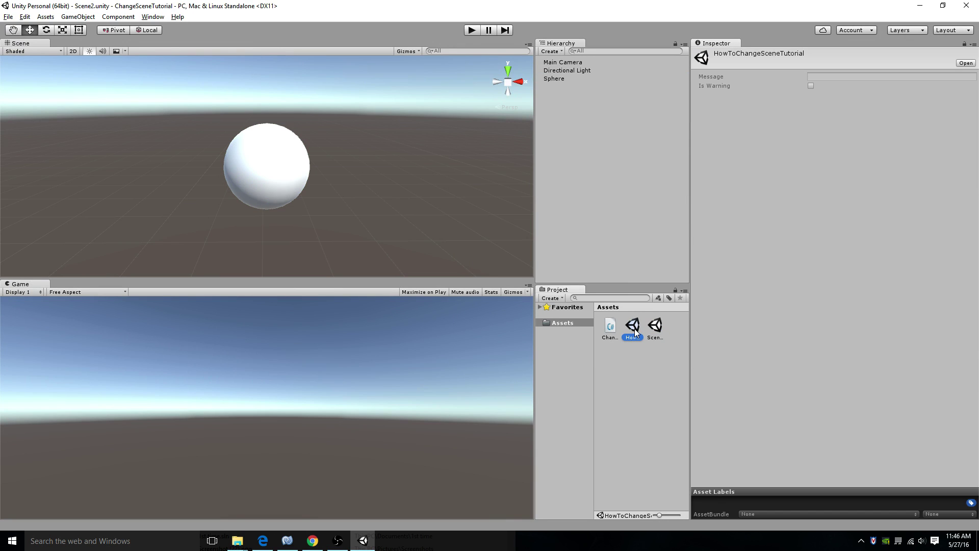
- Add the HowToChangeSceneTutorial scene to Build Settings as scene 0
double_click(634, 328)
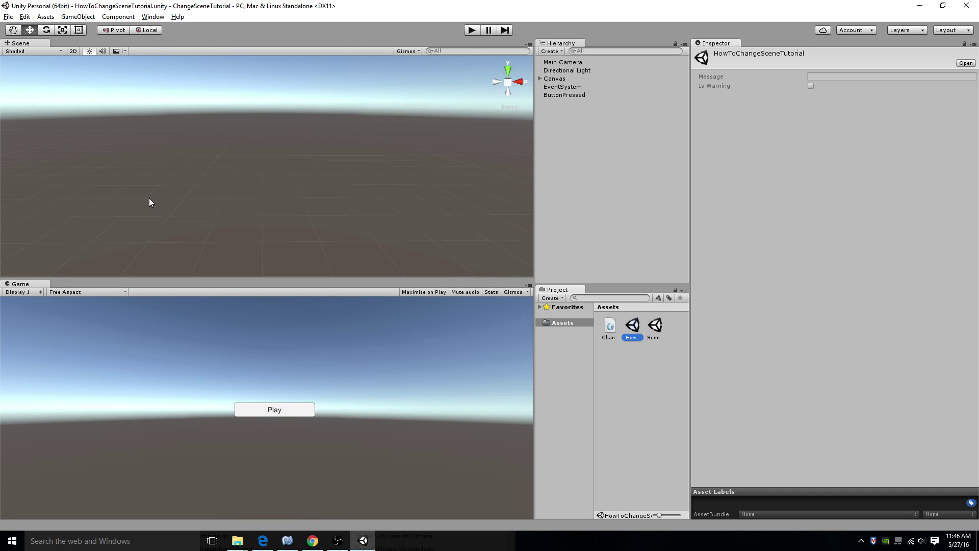
click(7, 17)
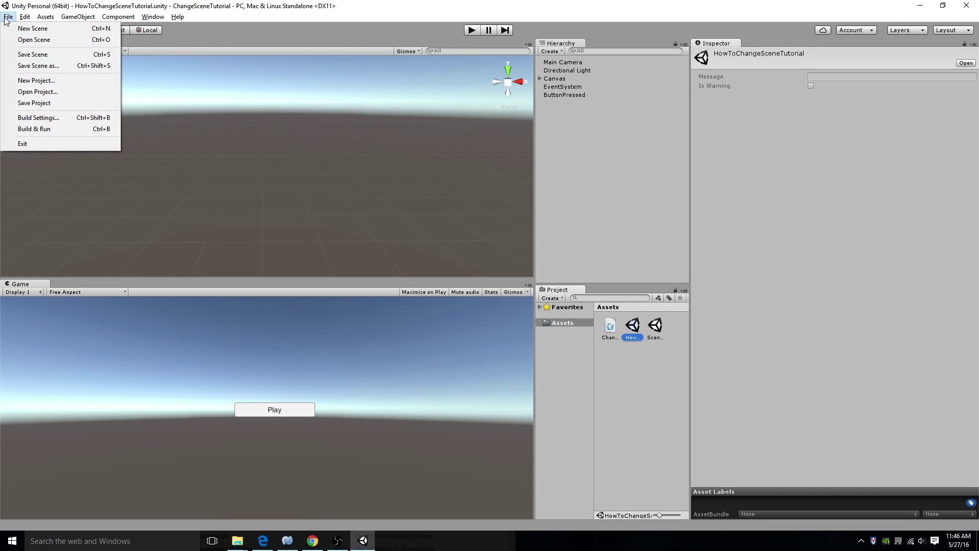
click(40, 118)
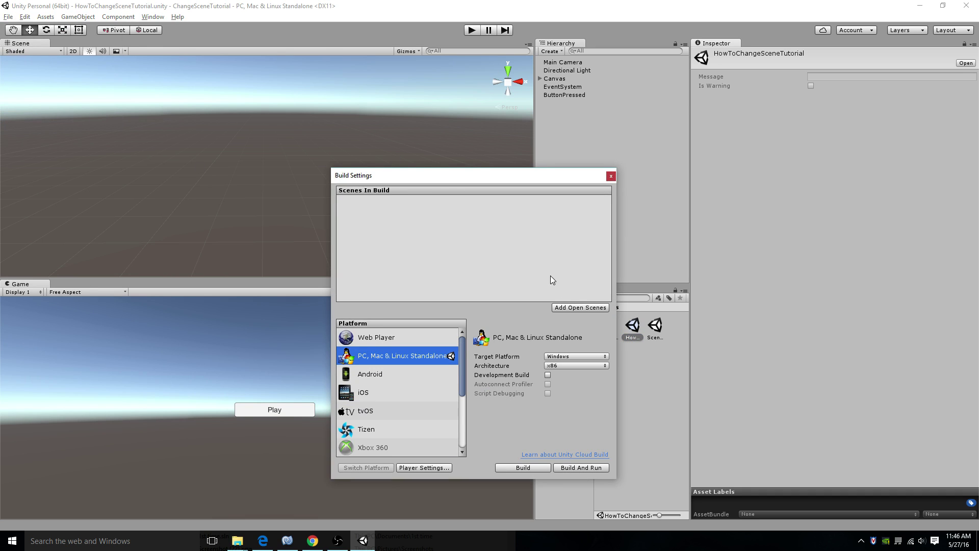
click(584, 308)
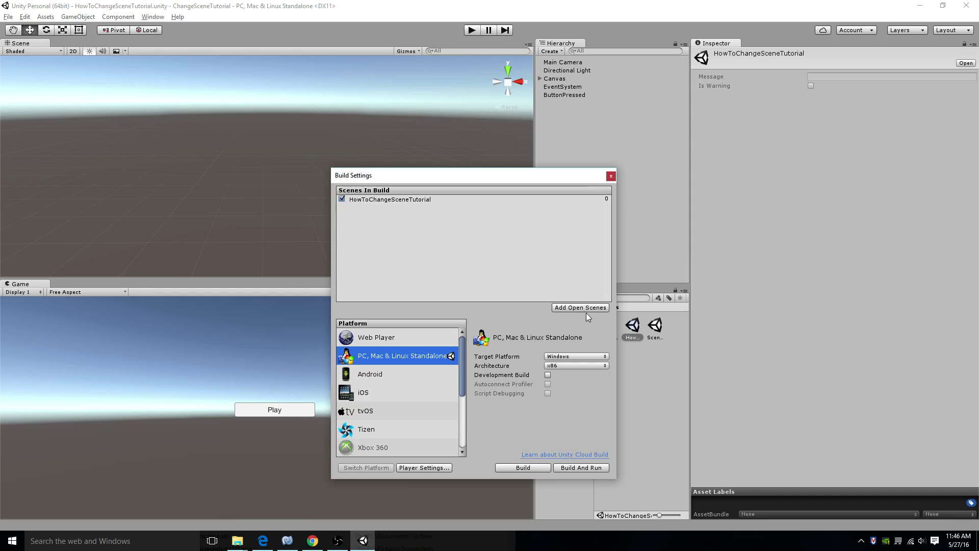
click(615, 179)
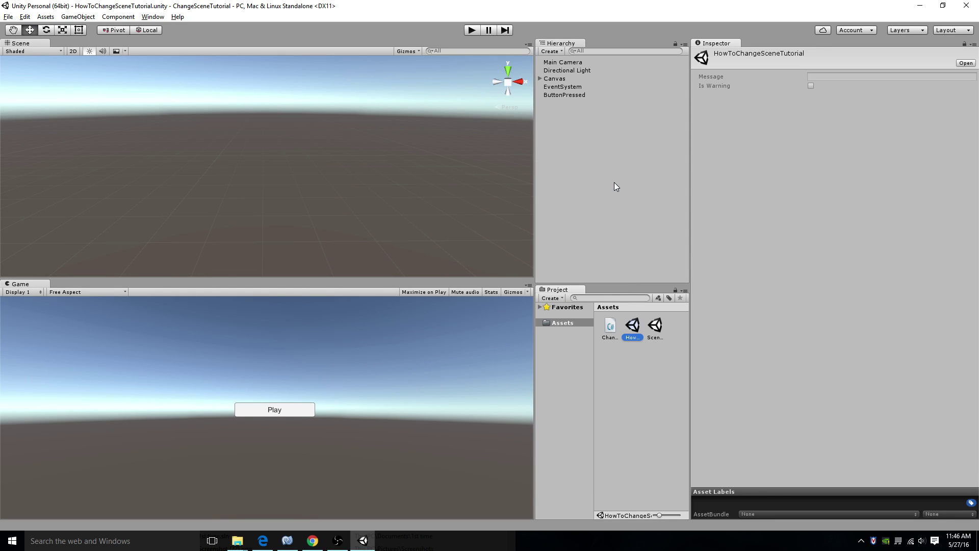
- Add Scene2 to Build Settings as scene 1
double_click(654, 327)
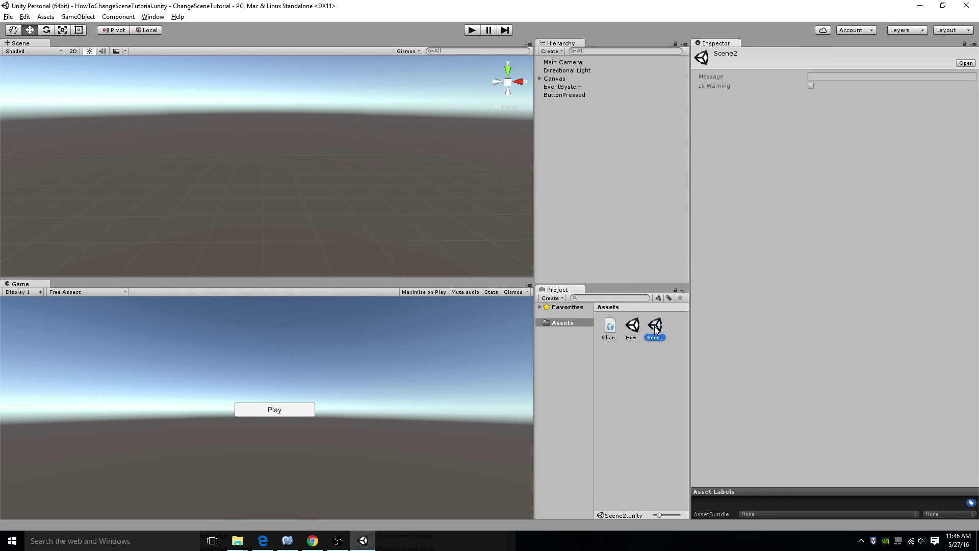
click(7, 17)
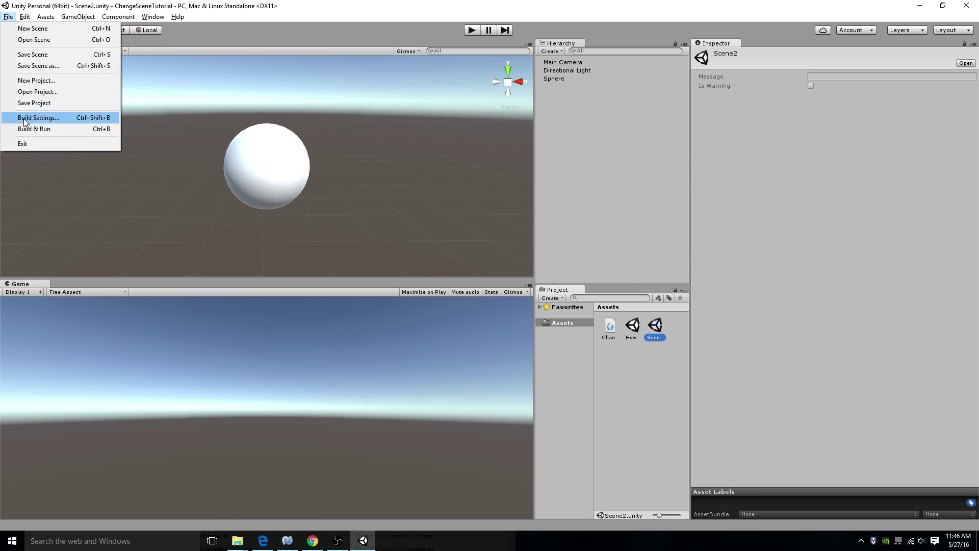
click(50, 115)
click(564, 307)
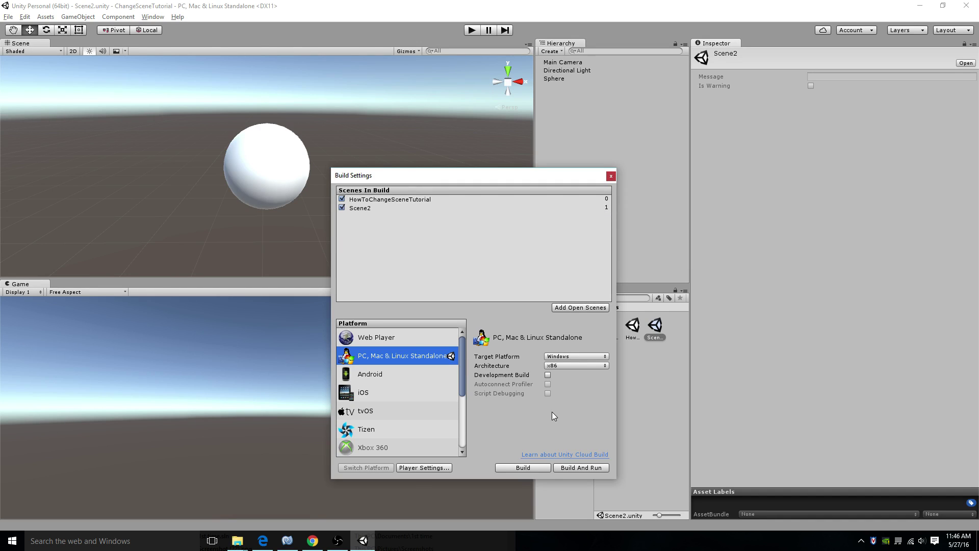
click(610, 176)
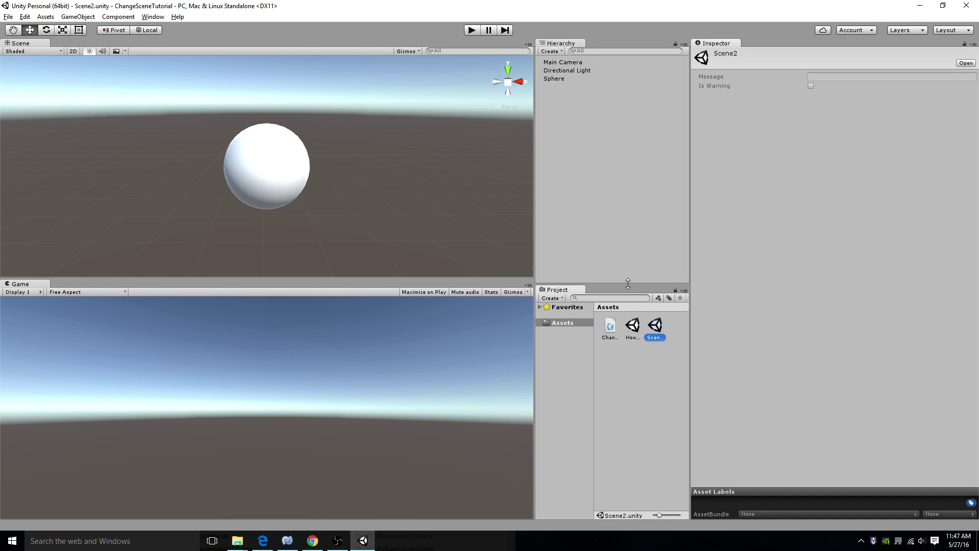
click(633, 324)
- Set the Button's On Click scene argument to 1, then play and click Play to load Scene2
double_click(631, 326)
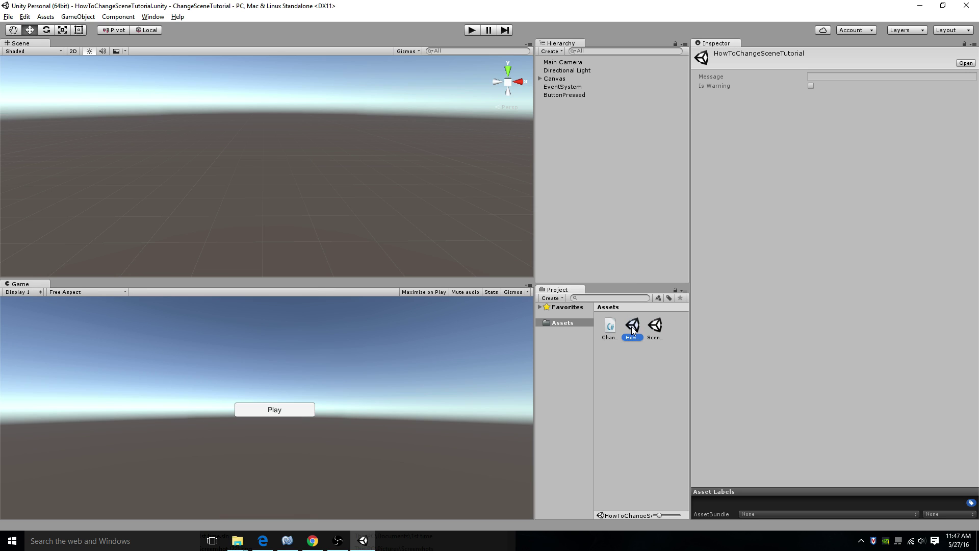
click(565, 70)
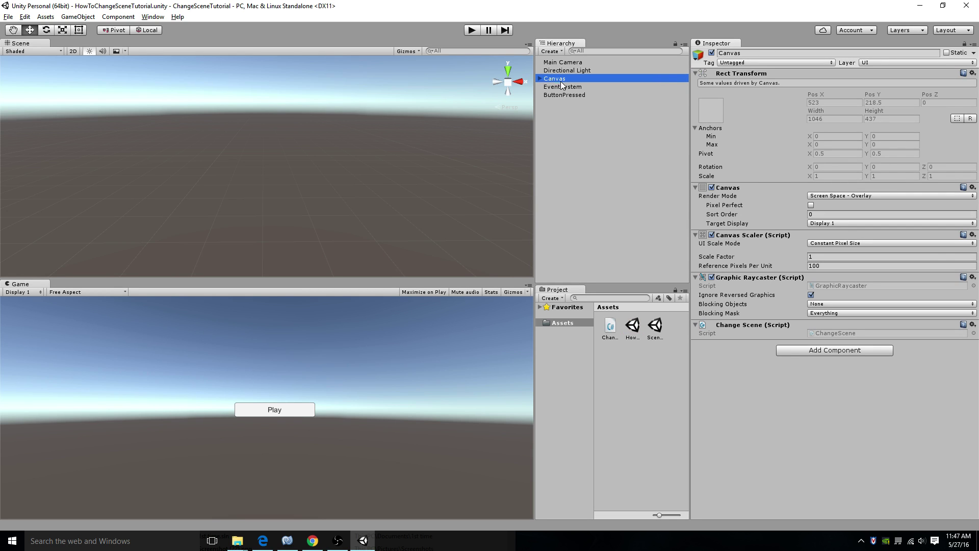
click(541, 79)
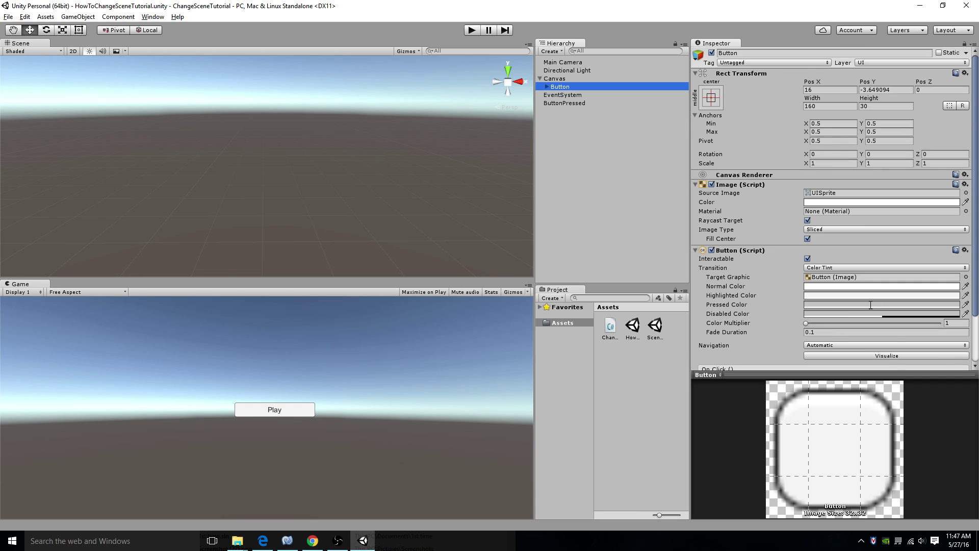
scroll(819, 274, down, 3)
click(784, 332)
text(1)
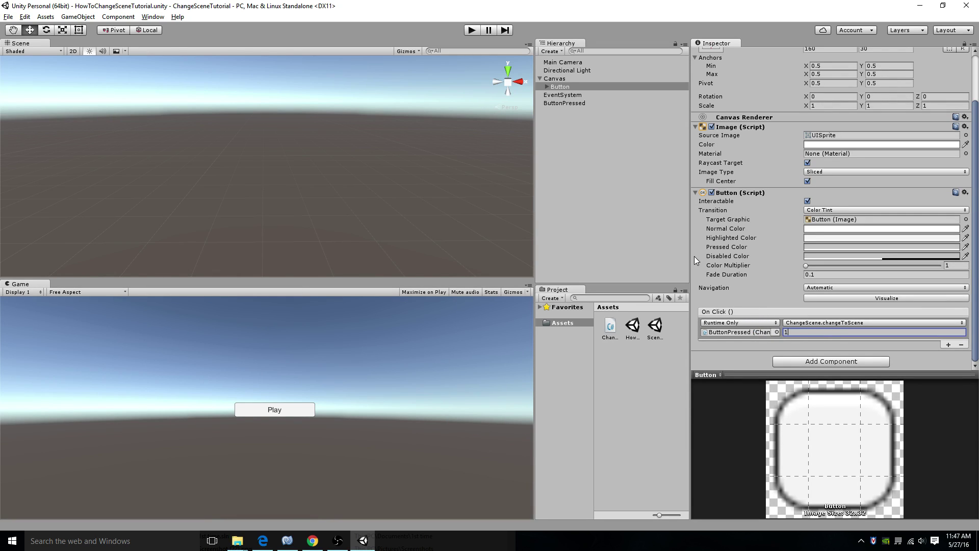
click(471, 30)
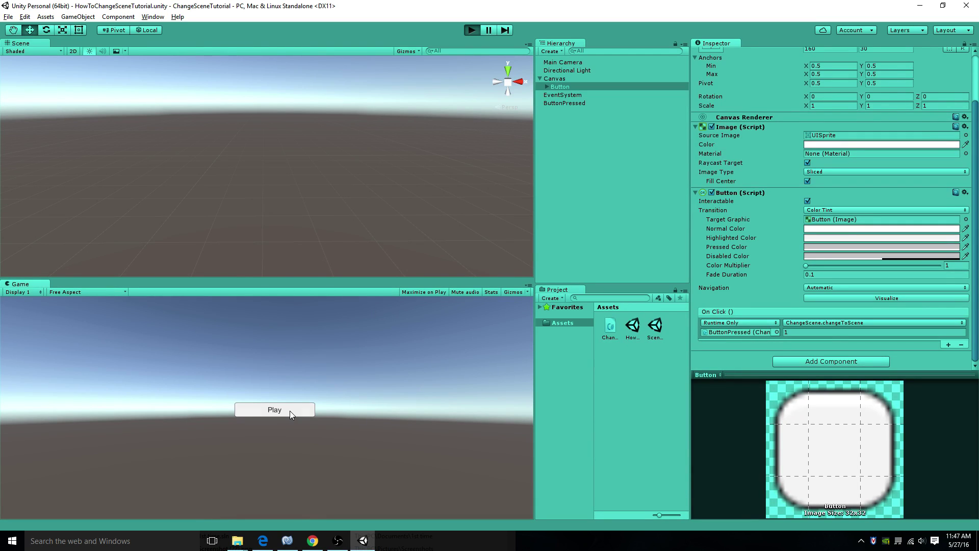
click(291, 412)
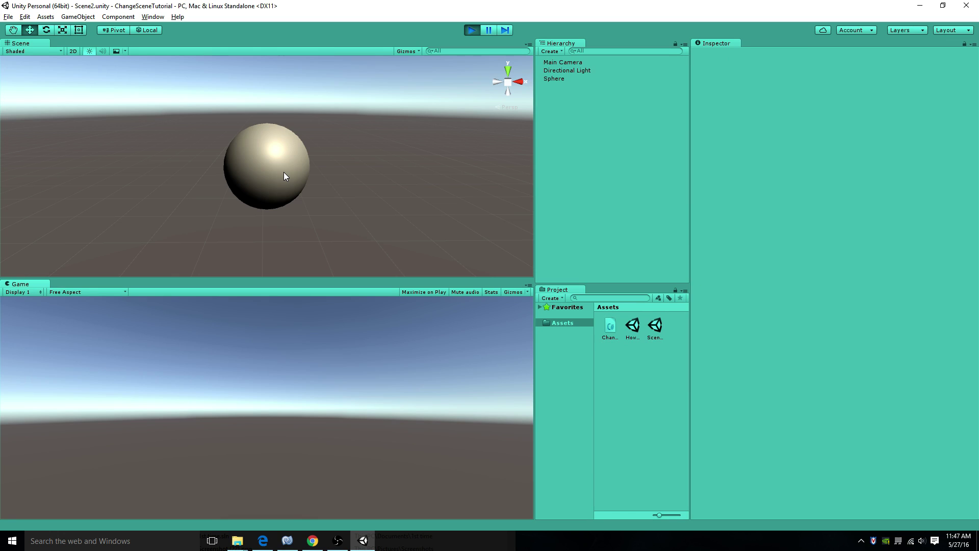